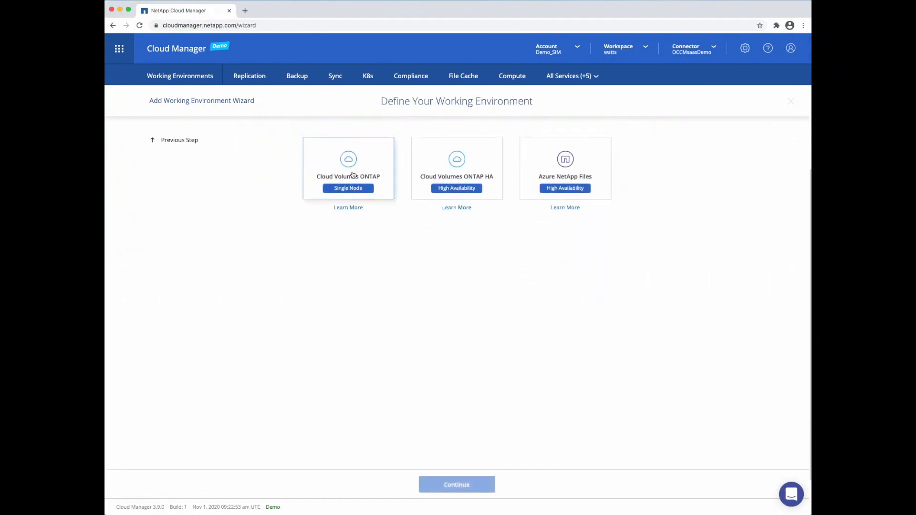
Step: Choose single-node Cloud Volumes ONTAP, name the working environment mwazure, and enter and confirm its admin password
left_click(348, 174)
left_click(455, 485)
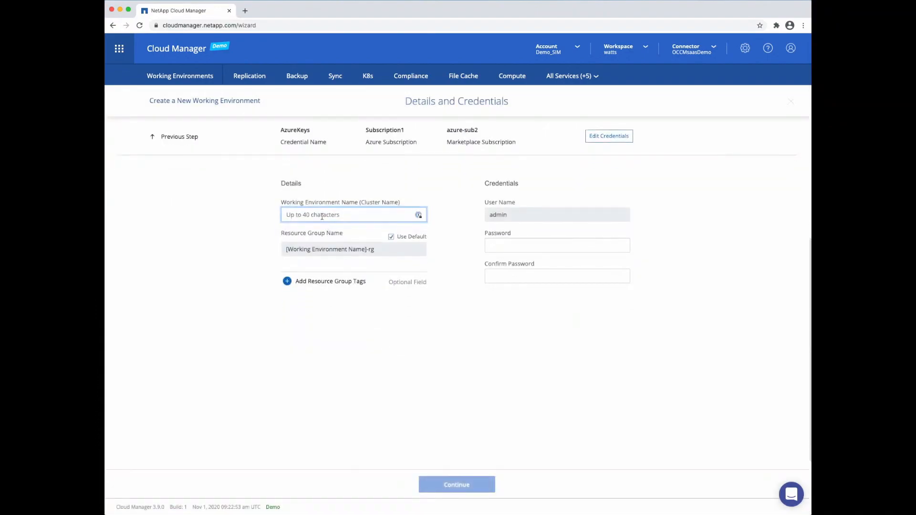
type("mwazure")
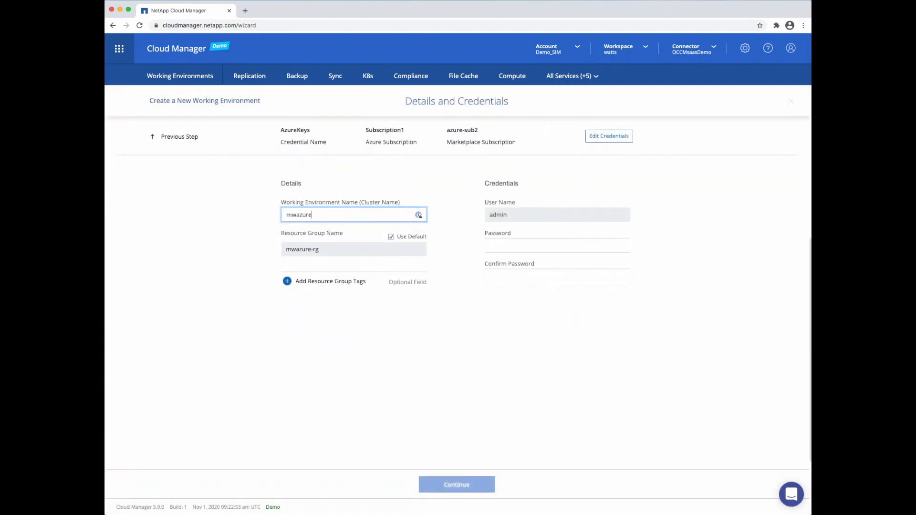
left_click(508, 241)
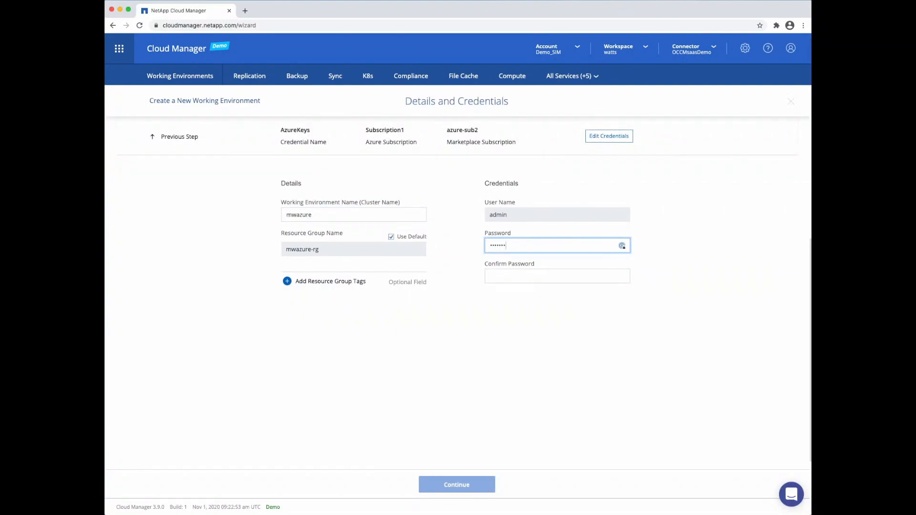
left_click(512, 273)
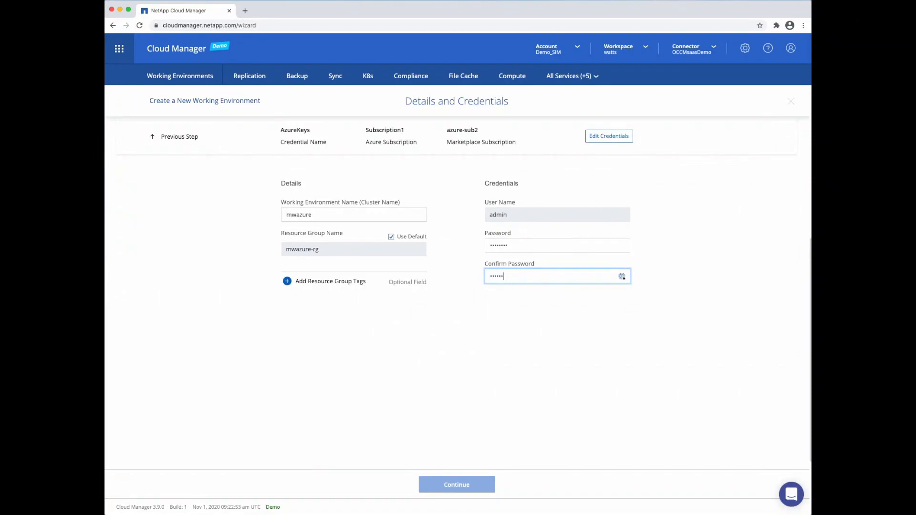
type("•")
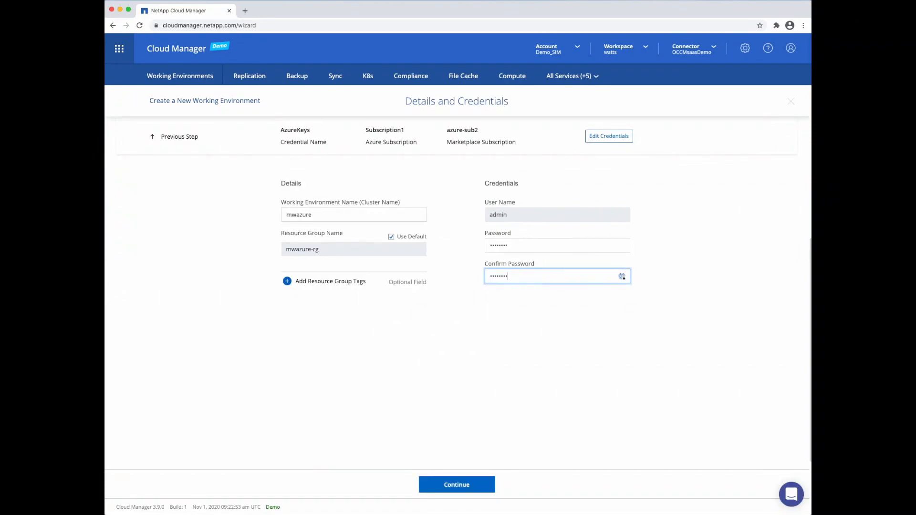
left_click(458, 481)
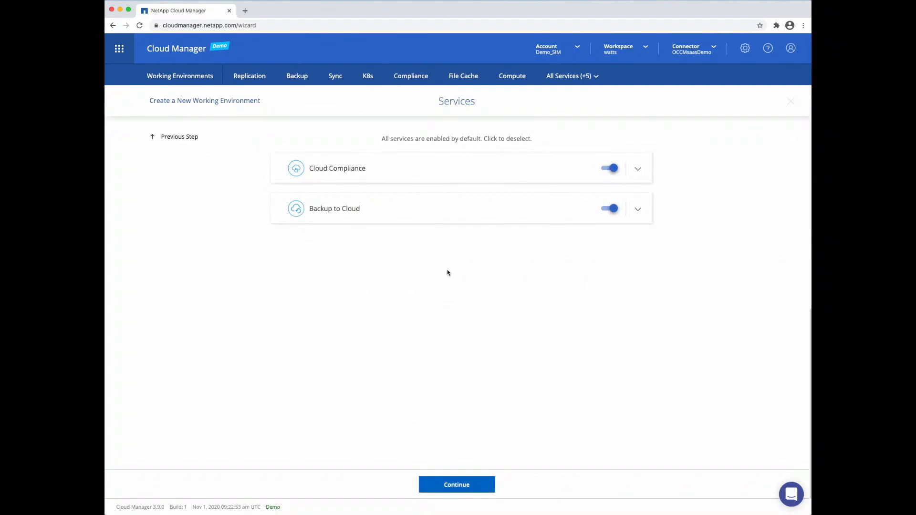
Step: Turn off the Cloud Compliance and Backup to Cloud services for the Azure environment
left_click(607, 170)
left_click(609, 209)
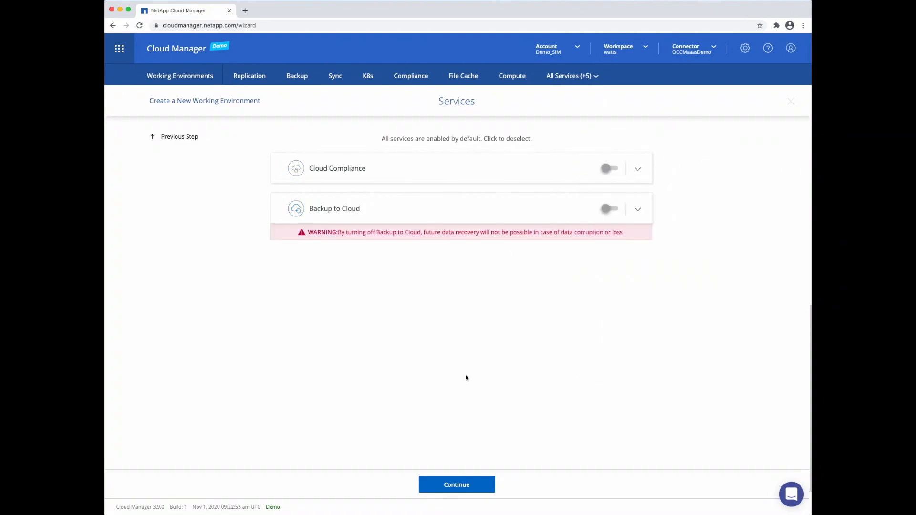
left_click(453, 485)
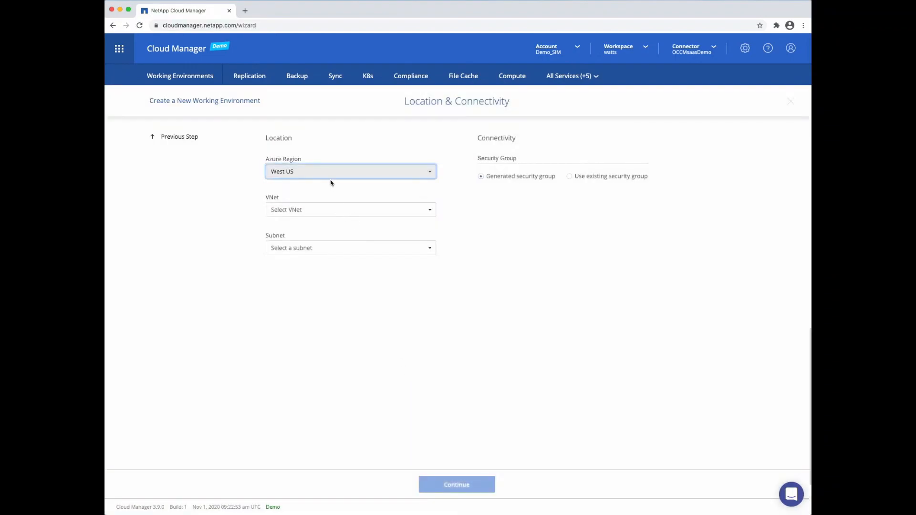
Step: Place the system in Vnet2 | rg on subnet 10.1.0.0/24 and confirm that network connectivity has been verified
left_click(325, 210)
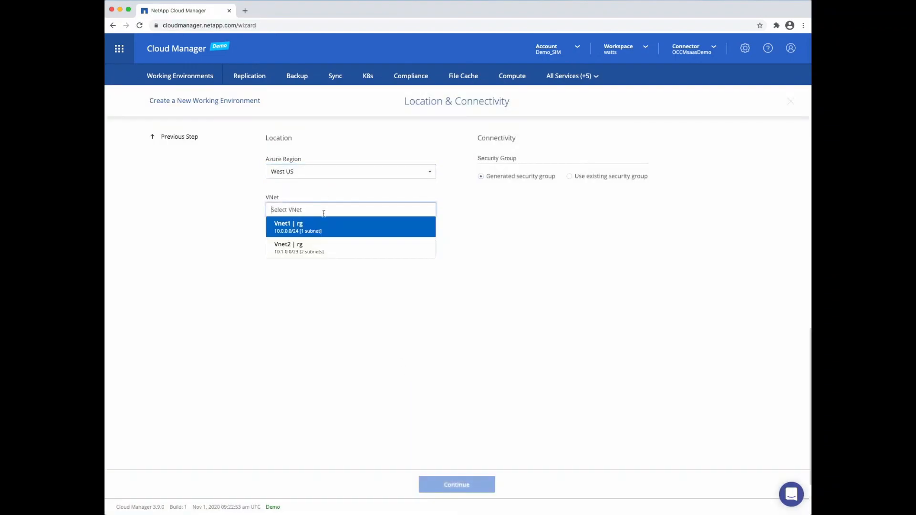
left_click(318, 249)
left_click(317, 248)
left_click(311, 291)
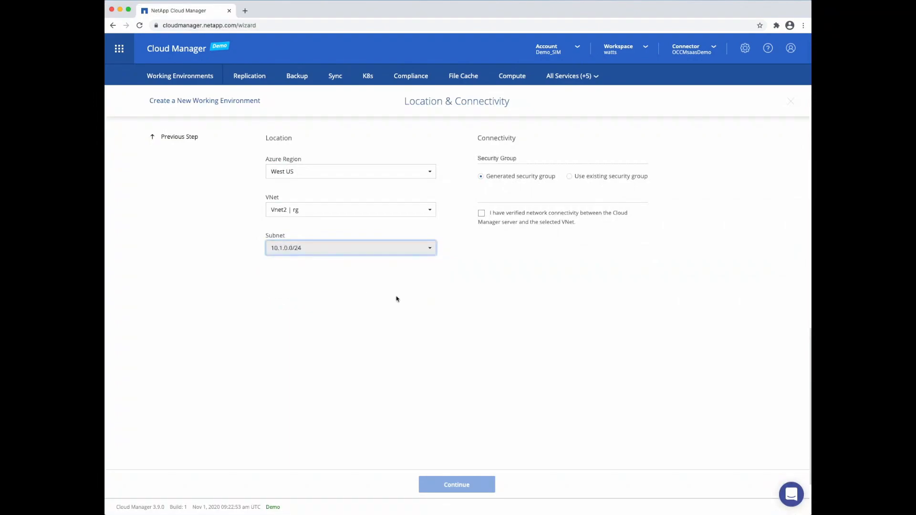
left_click(482, 213)
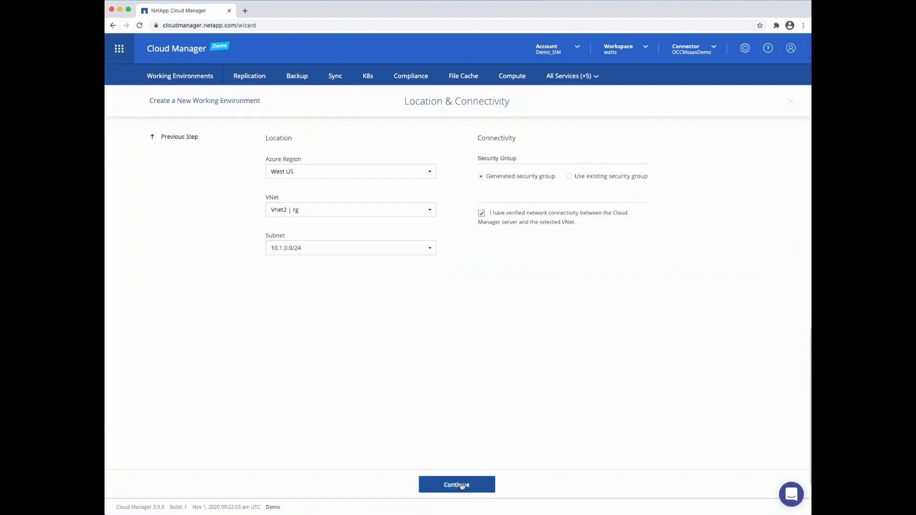
left_click(457, 484)
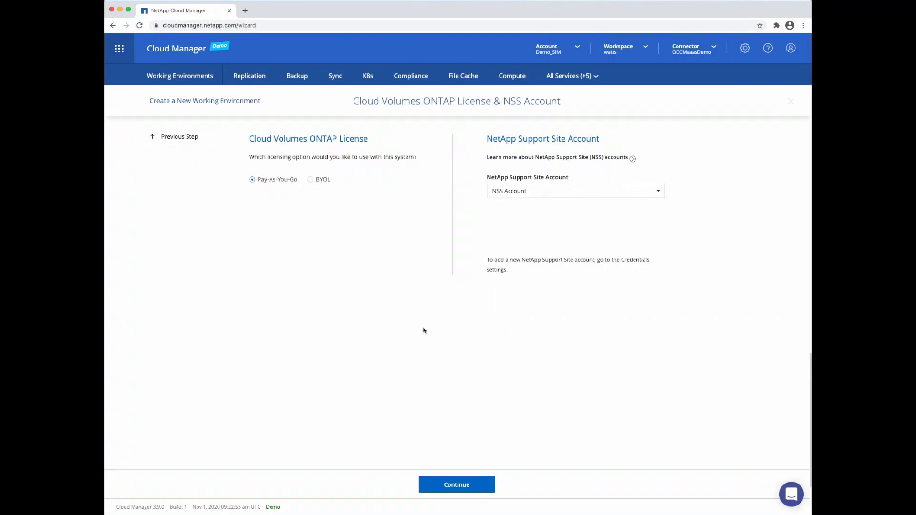
Step: Keep Pay-As-You-Go licensing and select the Database and application data production workloads package for the Azure system
left_click(462, 486)
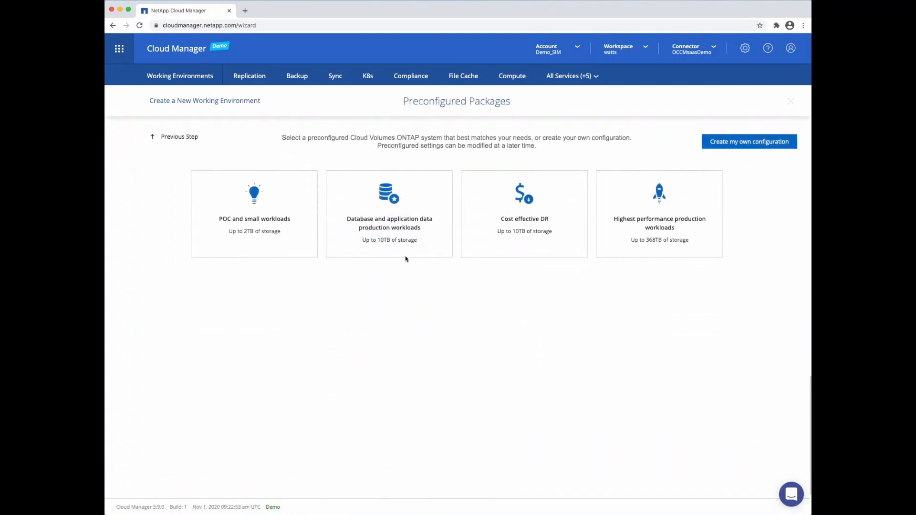
left_click(392, 209)
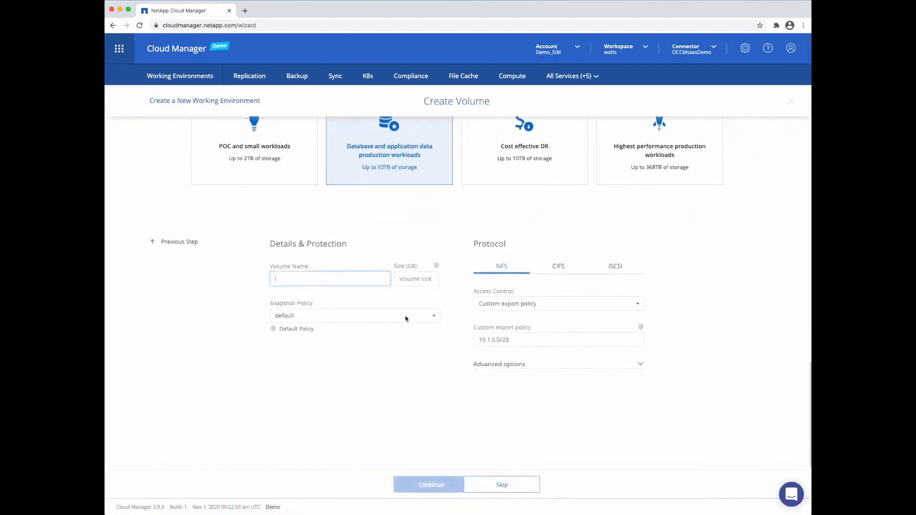
Step: Define the NFS volume mwazure with a size of 100 GB and the default snapshot policy
type("mwazure")
key("Tab")
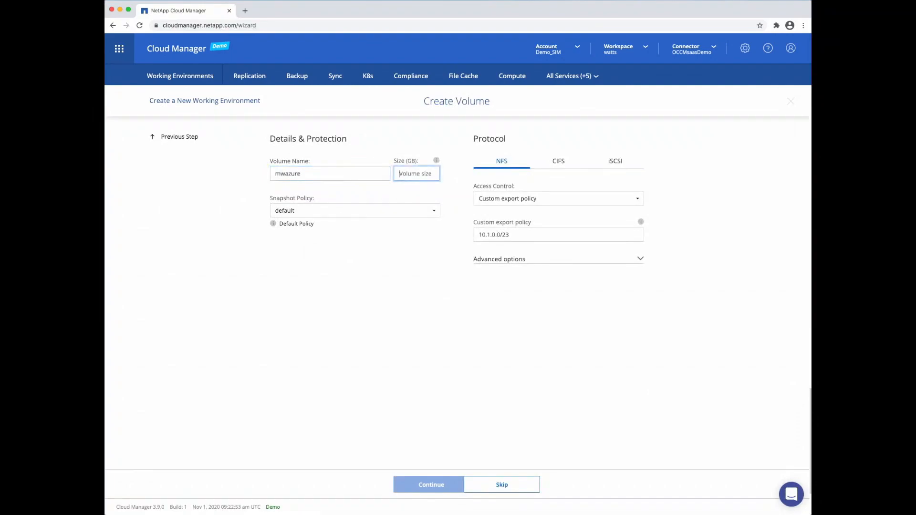
type("100")
key("Tab")
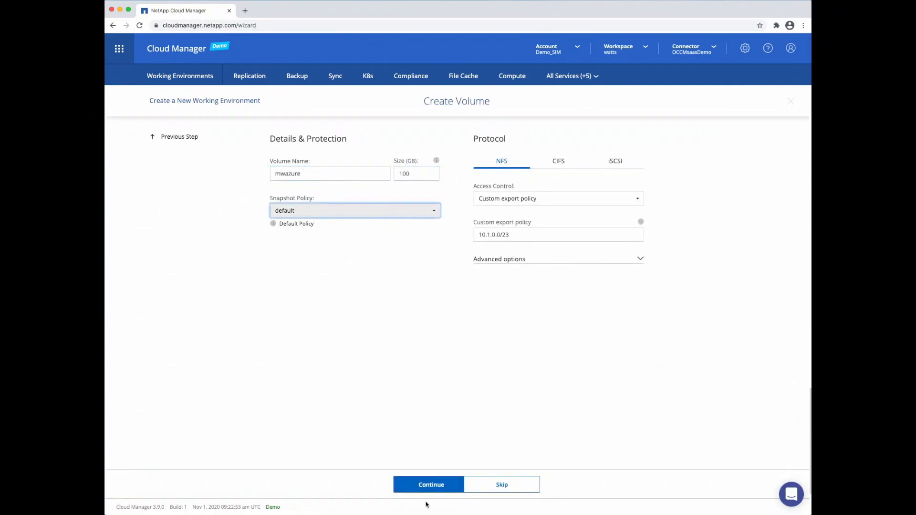
left_click(429, 485)
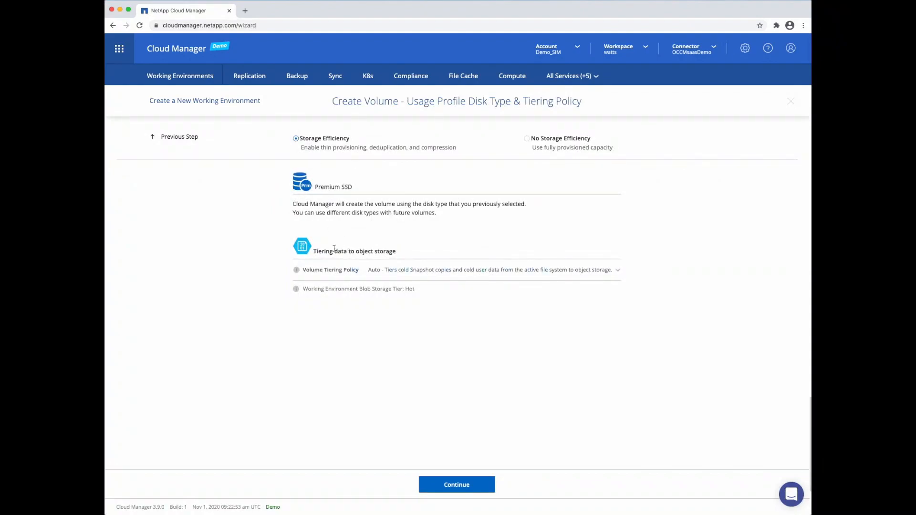
Step: Keep the default storage efficiency and tiering settings, then accept the Azure resource allocation and deploy mwazure
left_click(430, 484)
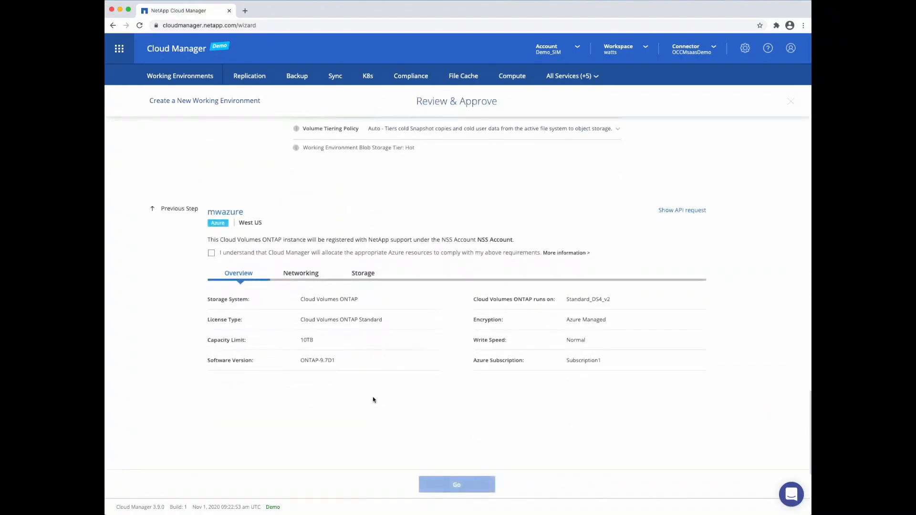
left_click(211, 181)
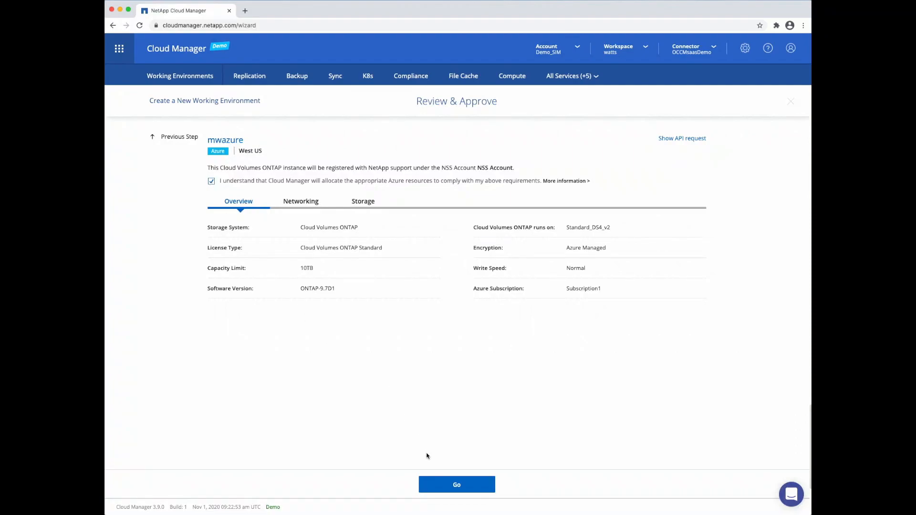
left_click(452, 483)
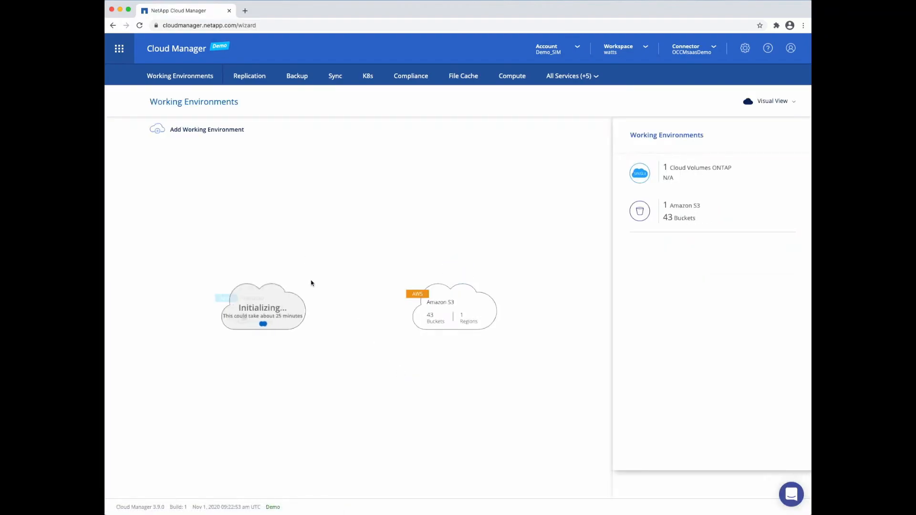
Step: Add another working environment as a single-node Cloud Volumes ONTAP system in Amazon Web Services
left_click(197, 132)
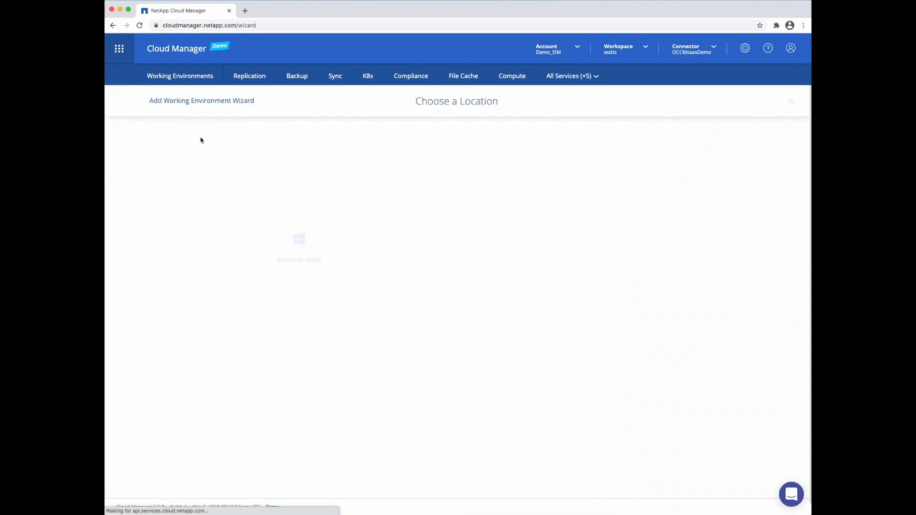
left_click(406, 185)
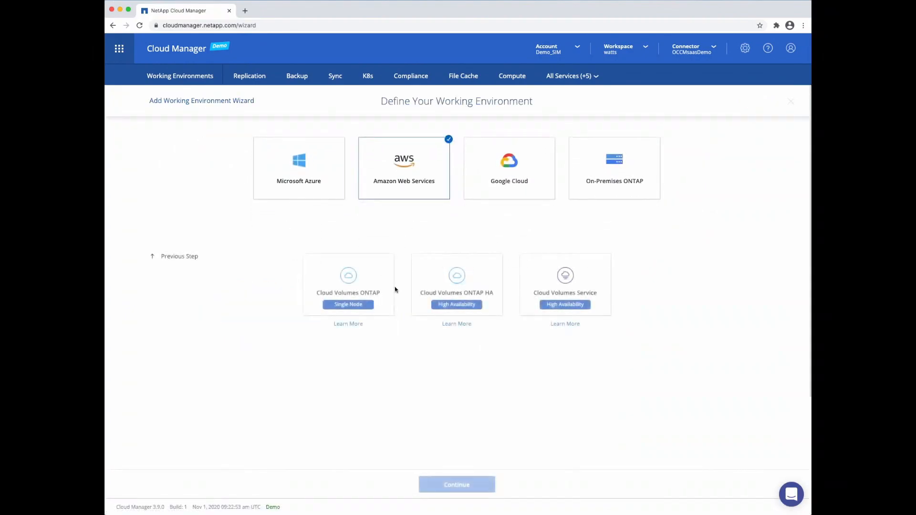
left_click(367, 173)
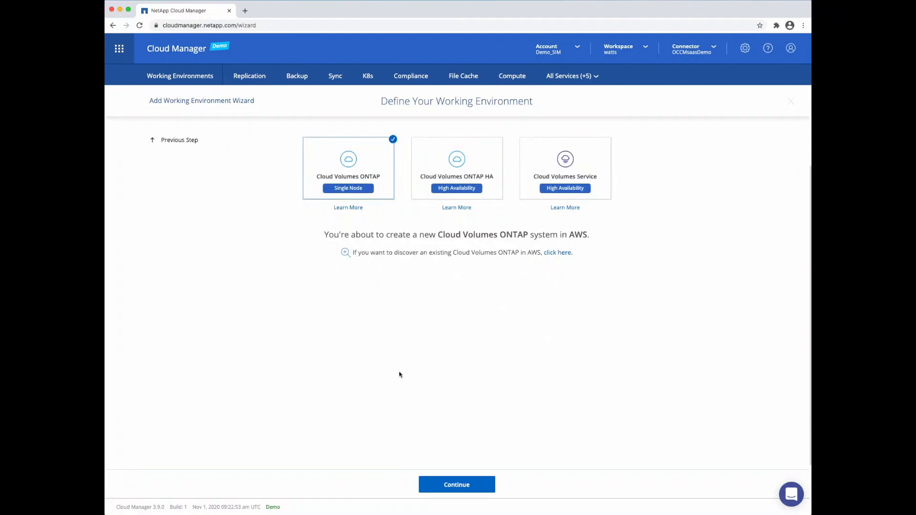
left_click(456, 485)
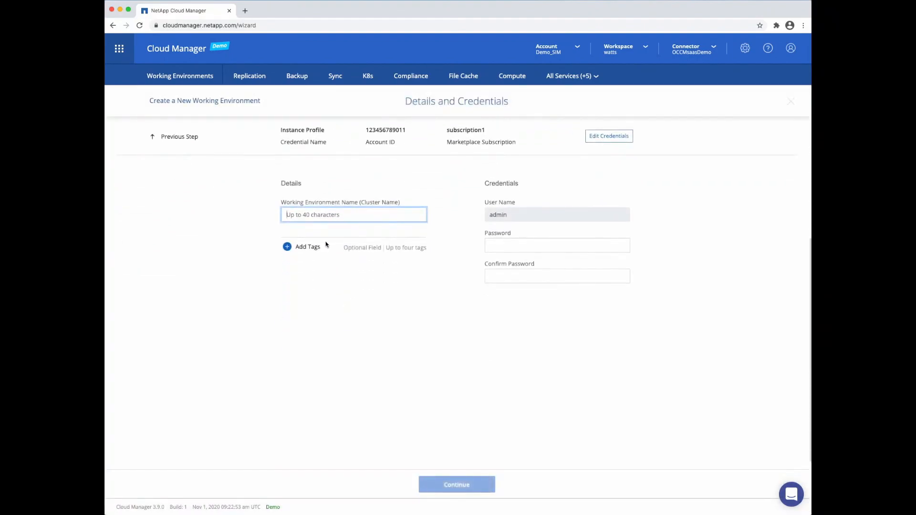
Step: Name the AWS working environment mwaws and enter and confirm its admin password
type("mwaws")
left_click(506, 247)
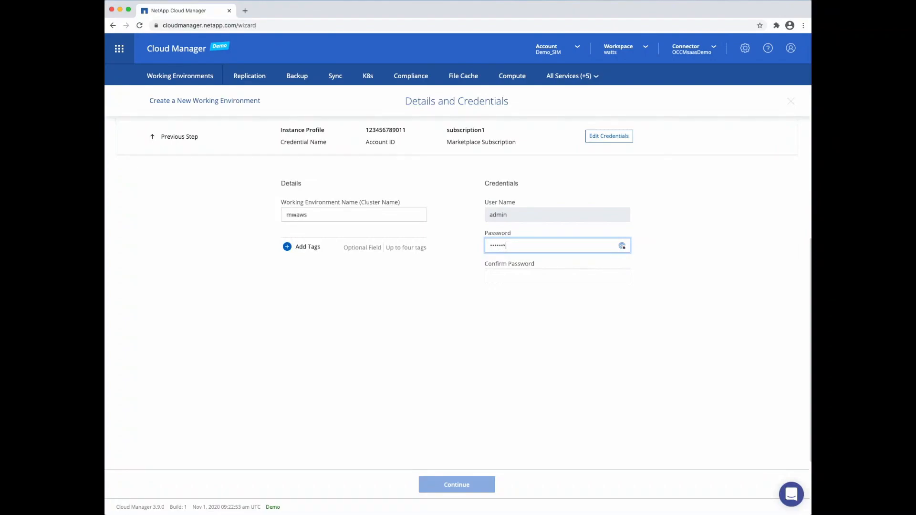
left_click(514, 279)
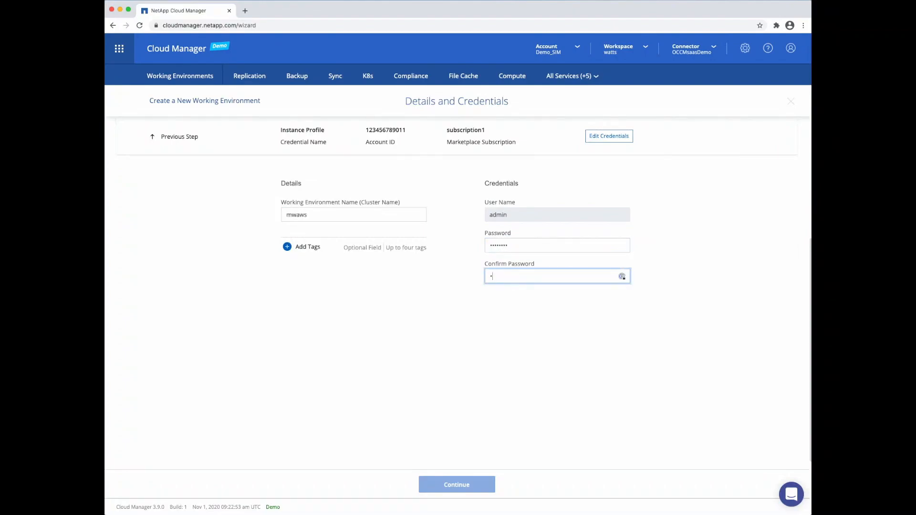
type("••••••••")
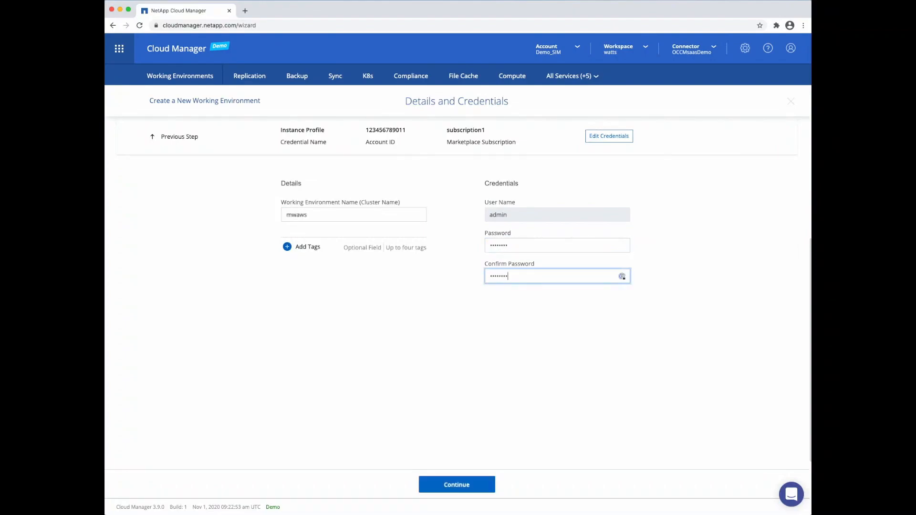
left_click(464, 479)
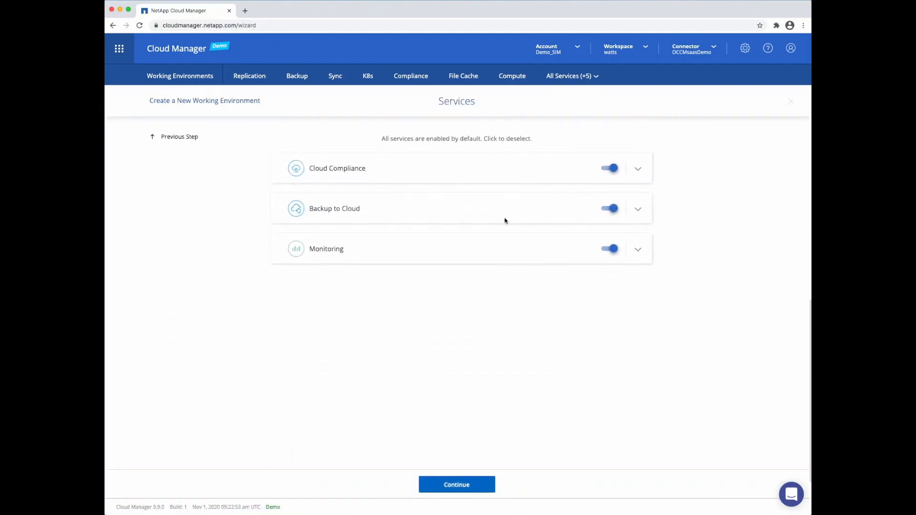
Step: Turn off the Cloud Compliance, Backup to Cloud and Monitoring services for the AWS environment
left_click(606, 169)
left_click(531, 174)
left_click(606, 211)
left_click(523, 213)
left_click(602, 266)
left_click(539, 263)
left_click(463, 486)
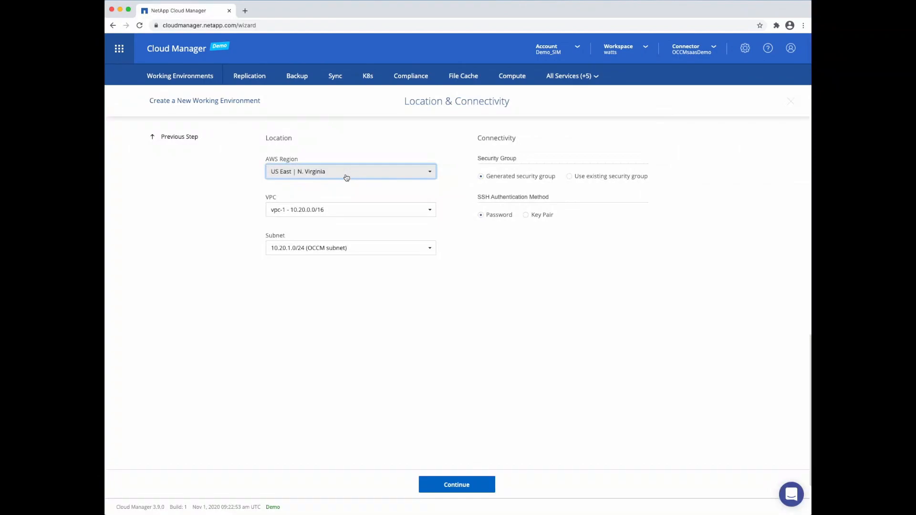
Step: Accept the default AWS region, VPC and subnet, and set data encryption to None
left_click(458, 483)
left_click(381, 195)
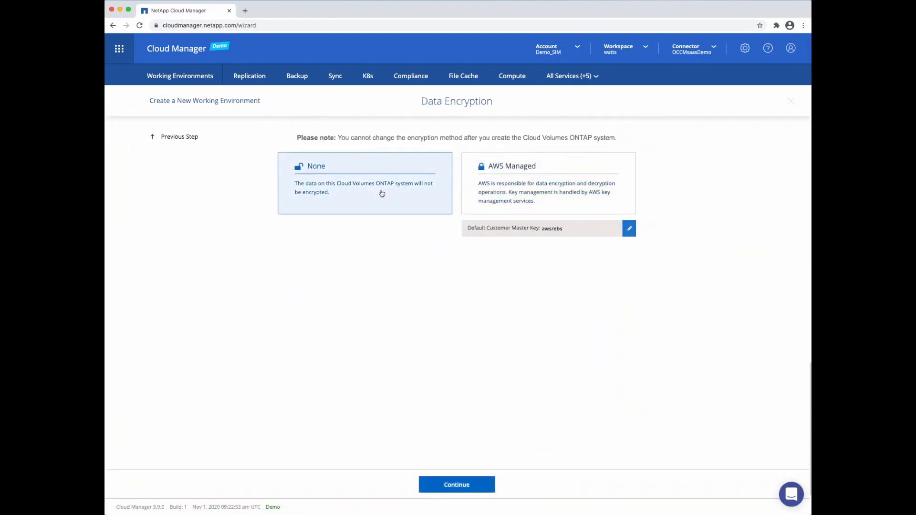
left_click(461, 490)
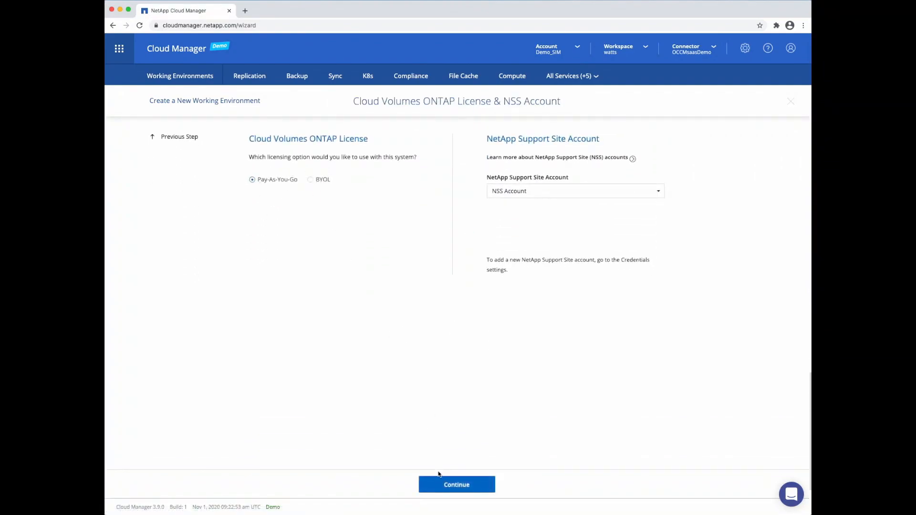
Step: Keep Pay-As-You-Go licensing and select the Database and application data production workloads package for the AWS system
left_click(431, 482)
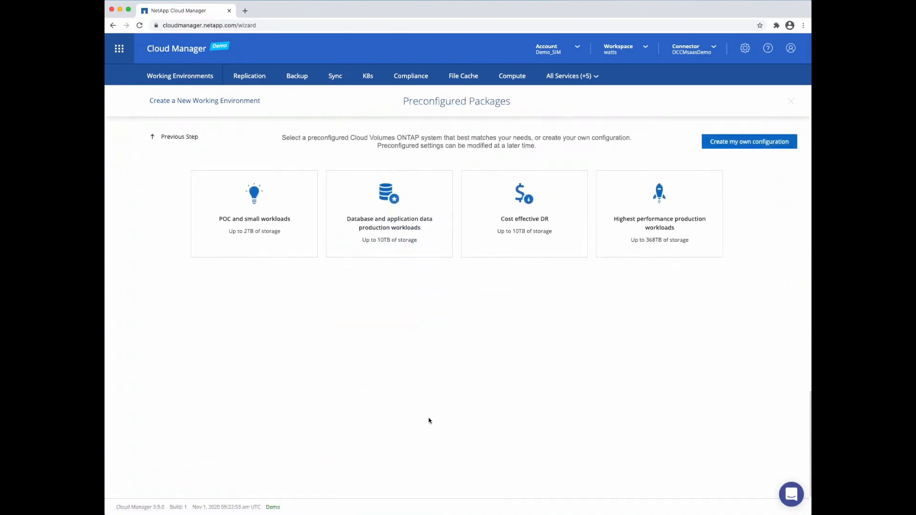
left_click(395, 234)
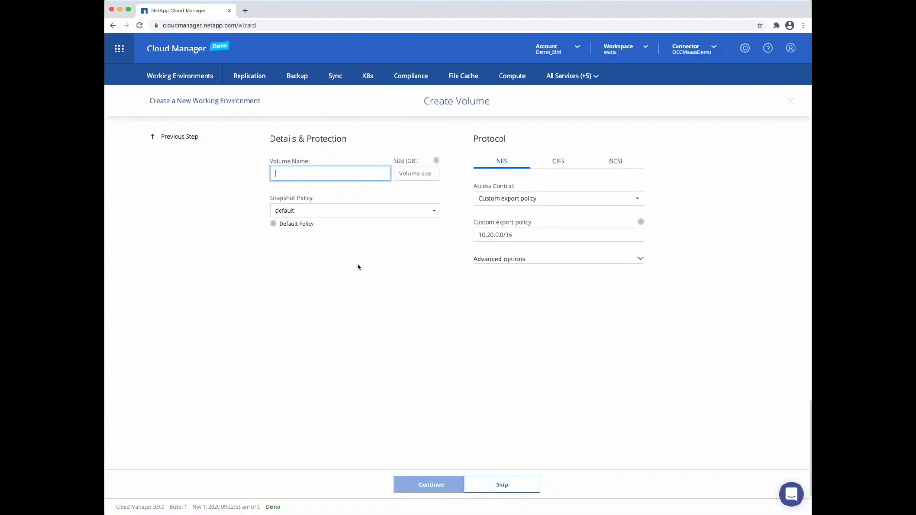
Step: Define the NFS volume mwaws with a size of 100 GB and the default snapshot policy
type("mwaws")
left_click(418, 173)
type("100")
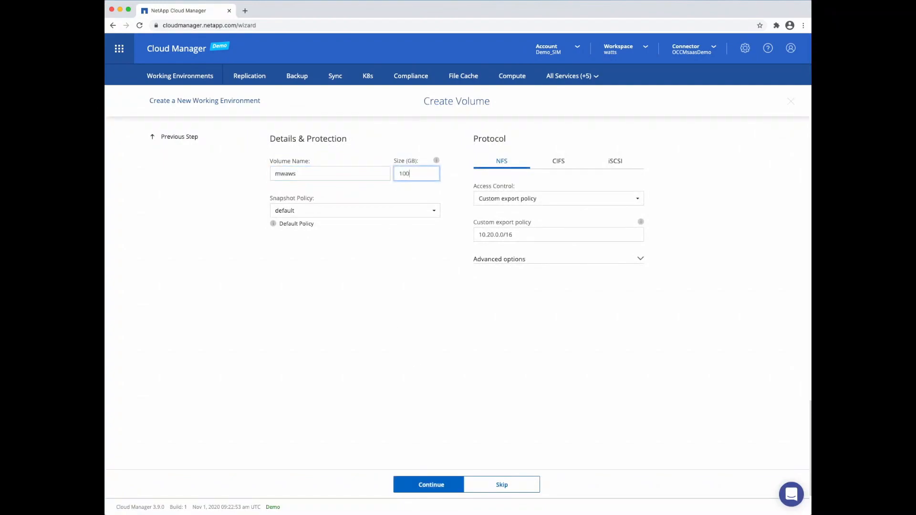
left_click(432, 485)
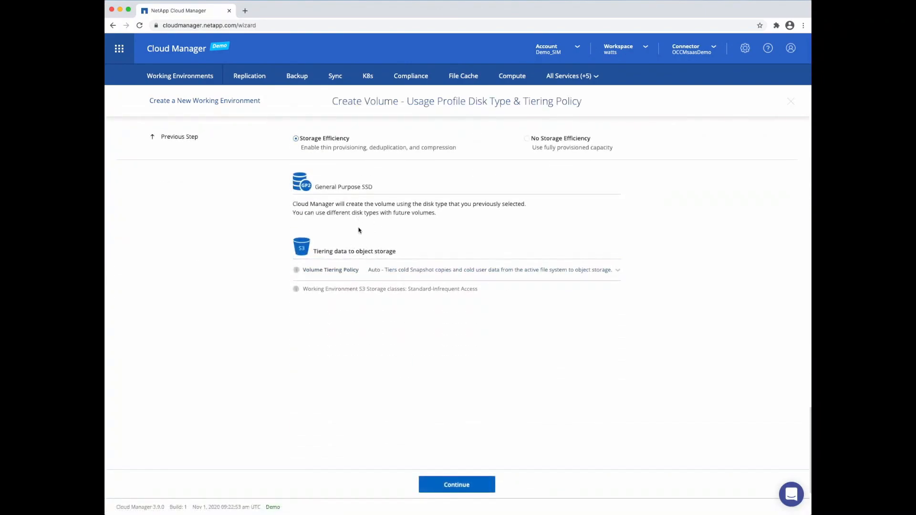
Step: Keep storage efficiency and the Auto tiering policy for the mwaws volume, acknowledge the AWS resource allocation, and create the environment
left_click(476, 491)
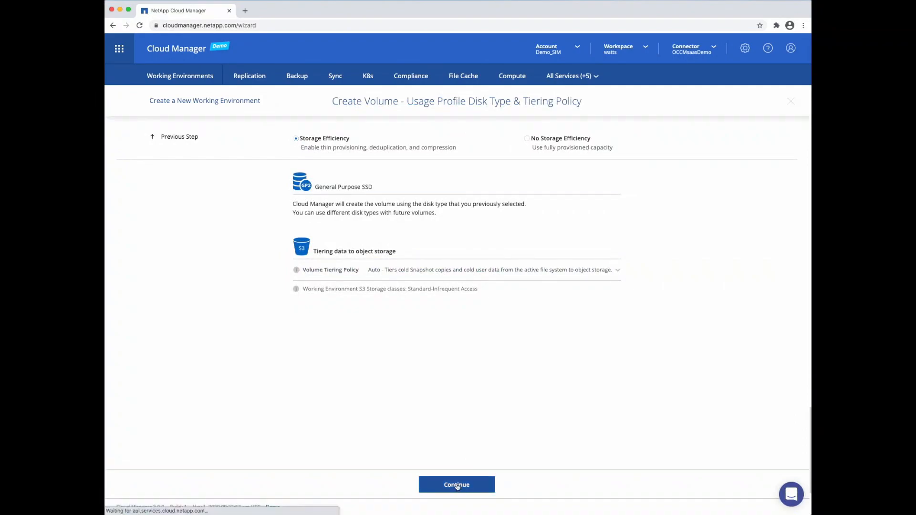
left_click(210, 181)
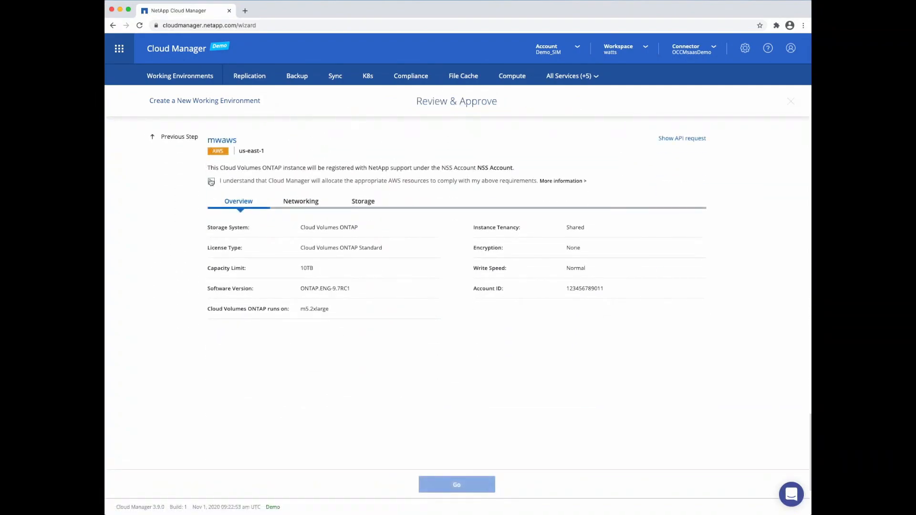
left_click(453, 484)
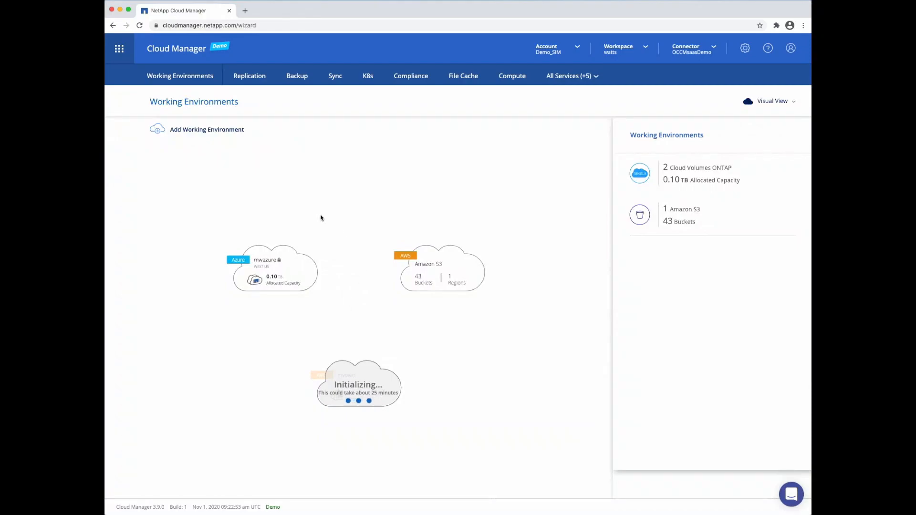
Step: Start adding a single-node Cloud Volumes ONTAP working environment in Google Cloud
left_click(221, 129)
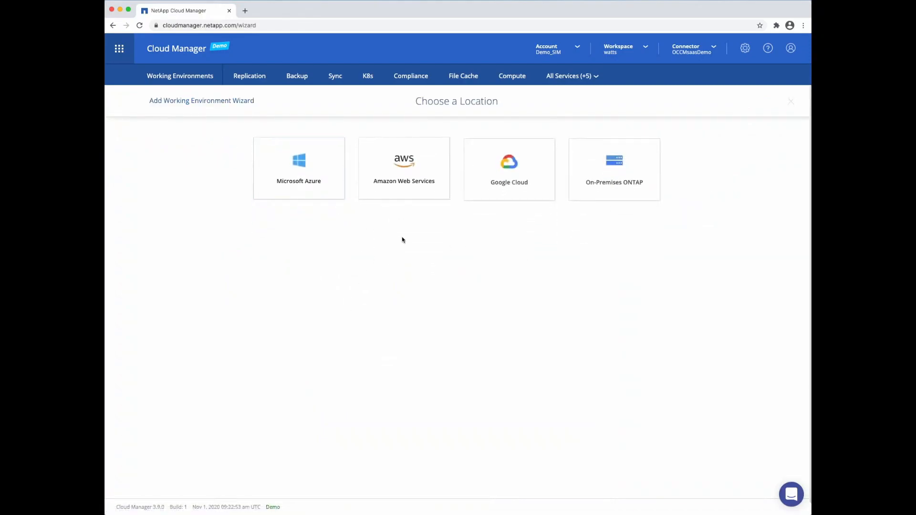
left_click(512, 177)
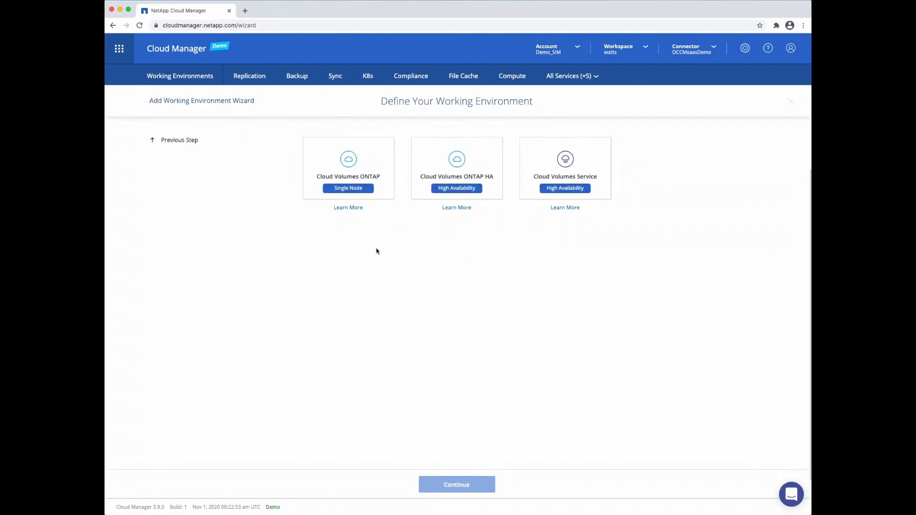
left_click(354, 162)
left_click(480, 484)
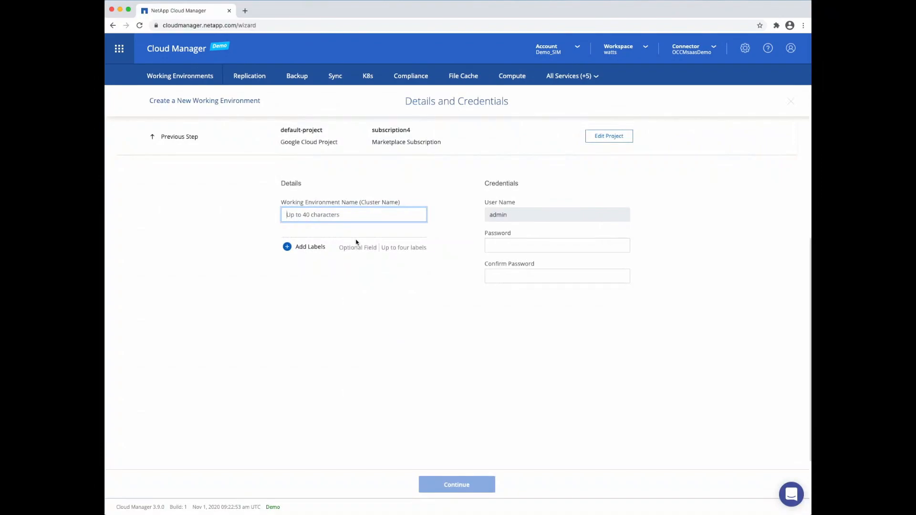
Step: Name the Google Cloud working environment mwgcp, then enter and confirm the admin account password
type("mwgcp")
left_click(518, 247)
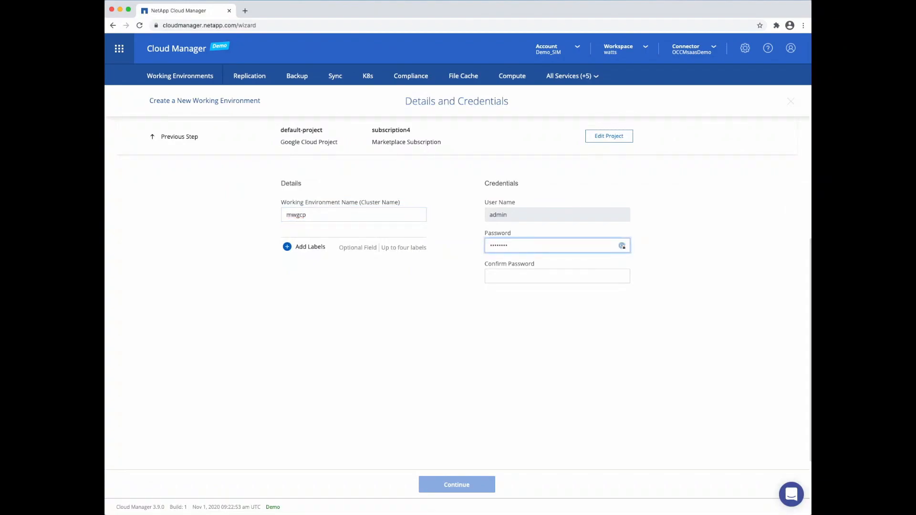
left_click(523, 270)
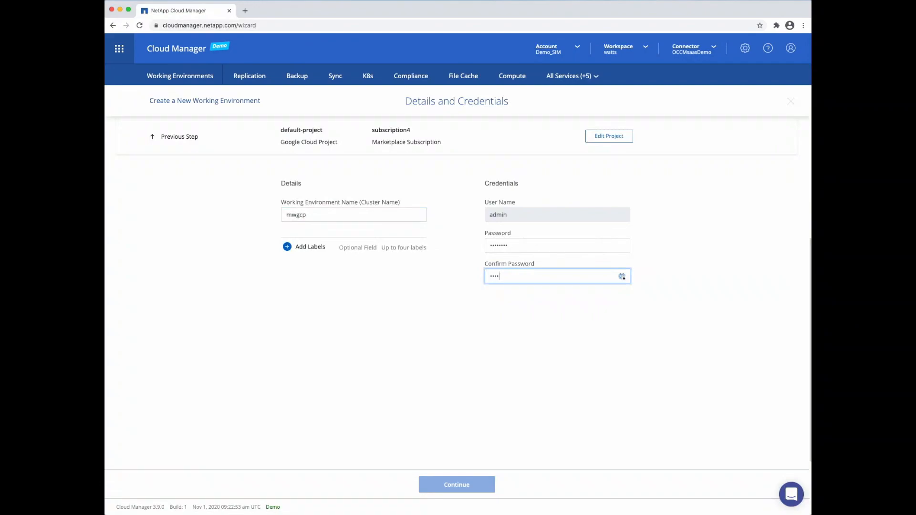
type("••••••••")
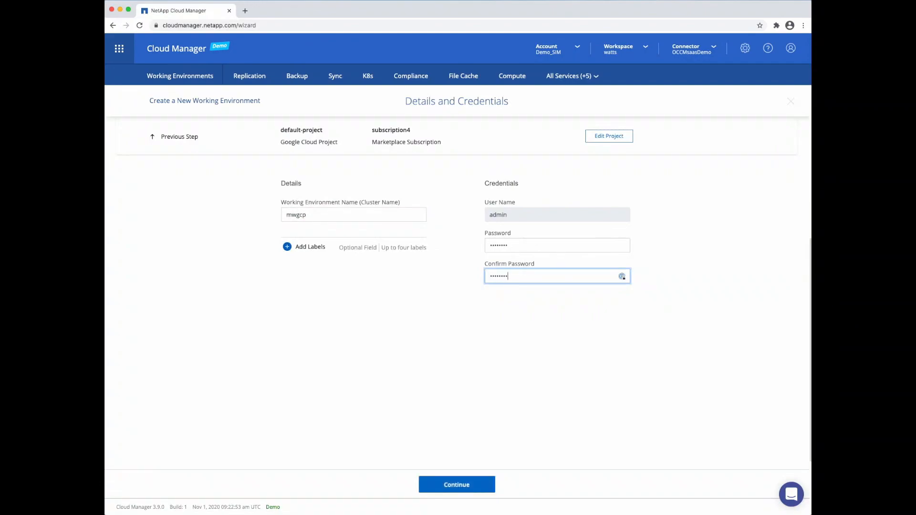
left_click(467, 484)
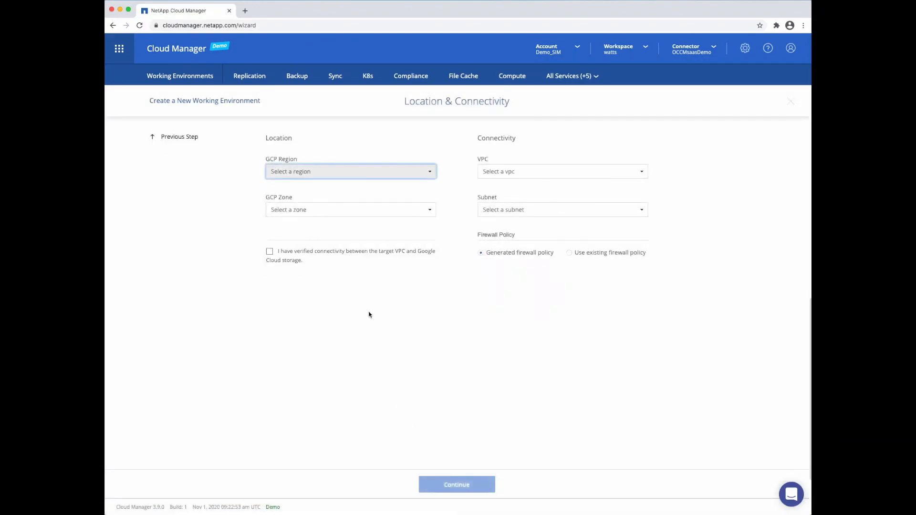
Step: Set the GCP region to us-east1 and the zone to us-east1-b
left_click(345, 173)
left_click(311, 186)
left_click(319, 213)
left_click(305, 226)
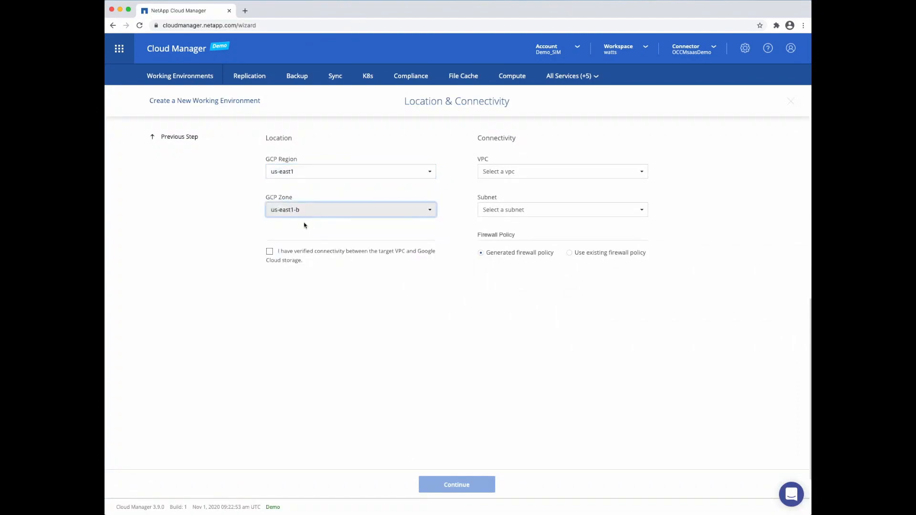
Step: Choose vpc1 with subnet 10.158.0.0/20, affirm connectivity to Google Cloud storage, and keep the generated firewall policy
left_click(524, 172)
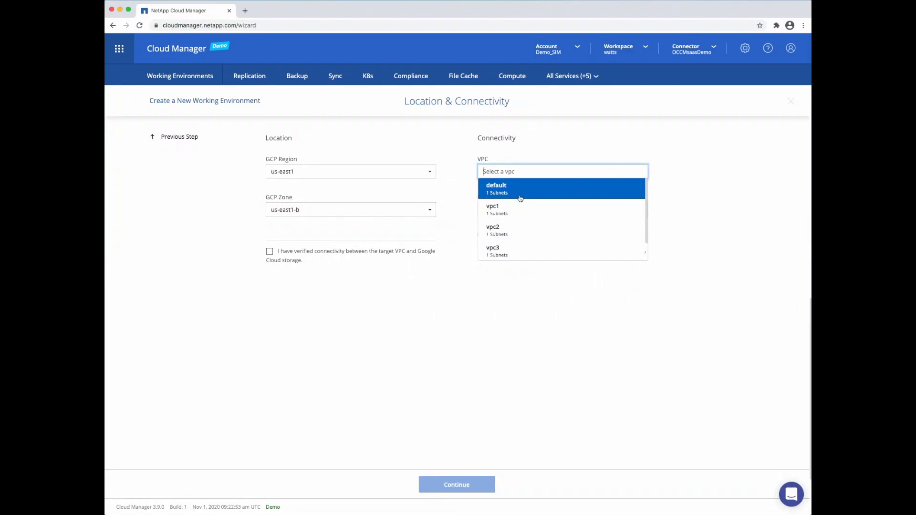
left_click(503, 209)
left_click(505, 209)
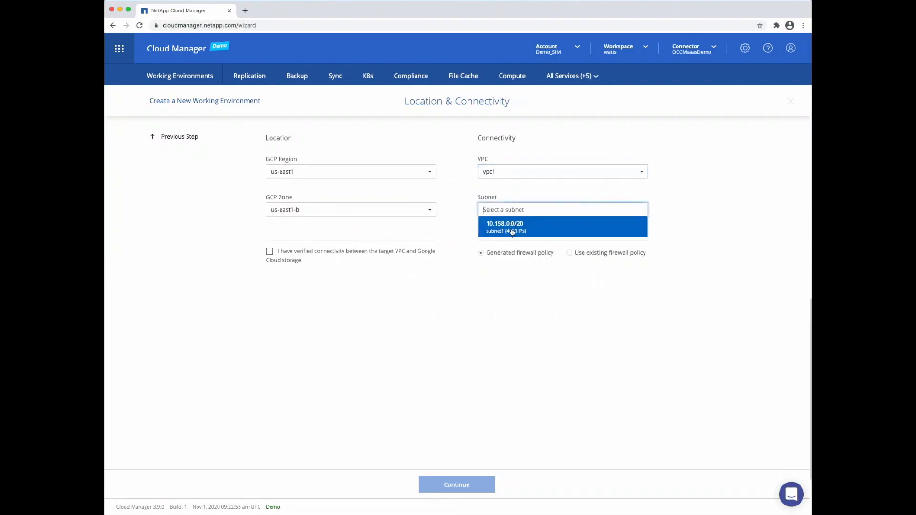
left_click(507, 229)
left_click(269, 252)
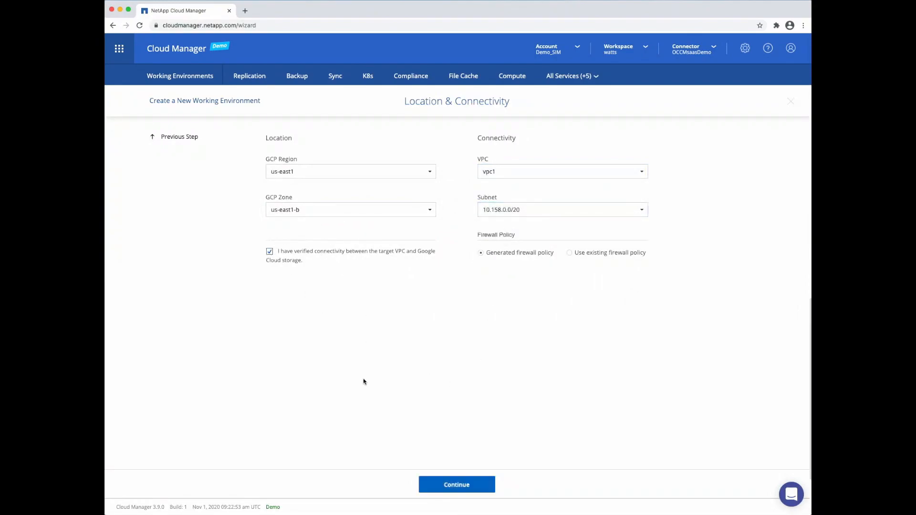
left_click(448, 484)
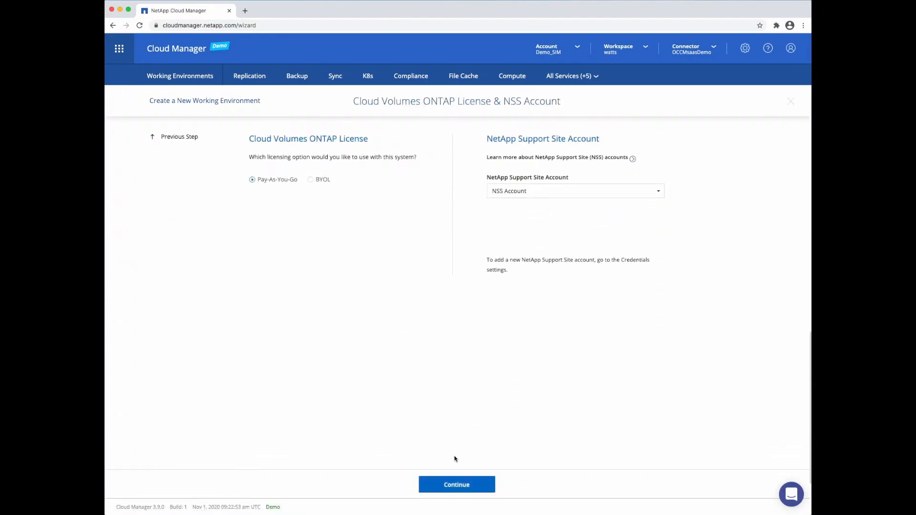
Step: Keep Pay-As-You-Go licensing, choose the 1 TB SSD n1-standard-8 Standard package, and accept data tiering with service account account1
left_click(457, 485)
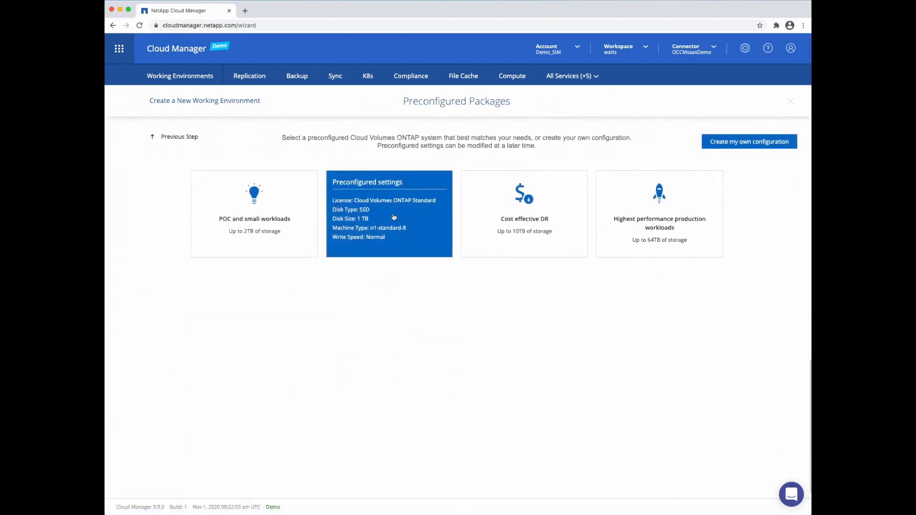
left_click(395, 216)
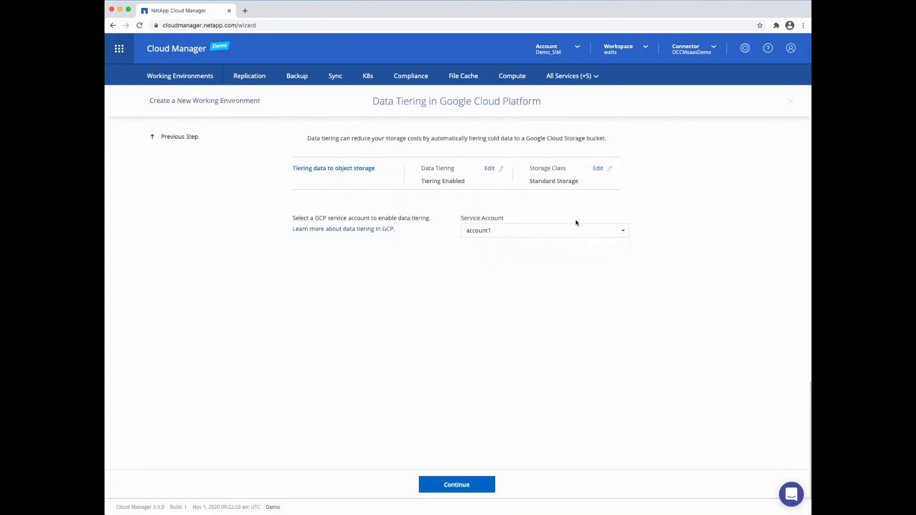
left_click(464, 485)
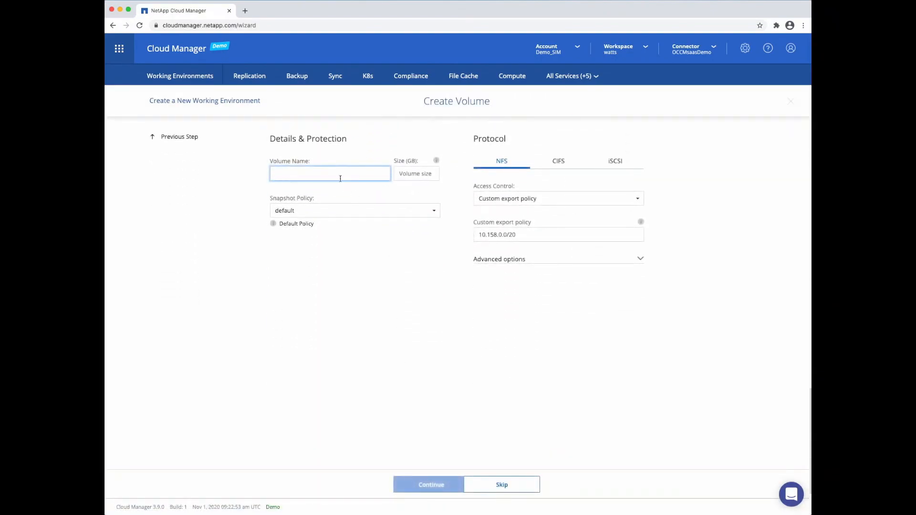
Step: Define the NFS volume mwgcp with a size of 100 GB and the default snapshot policy
key("Tab")
type("100")
key("Tab")
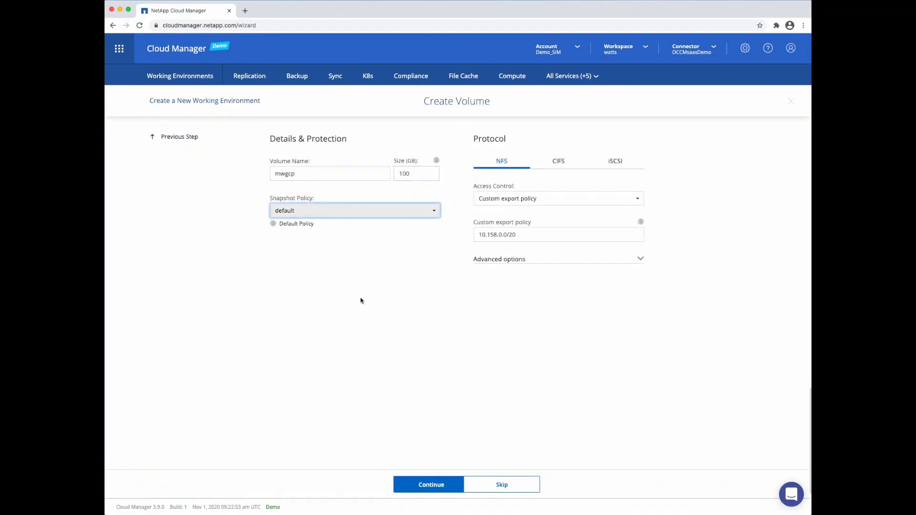
left_click(432, 485)
scroll(398, 353, "down", 2)
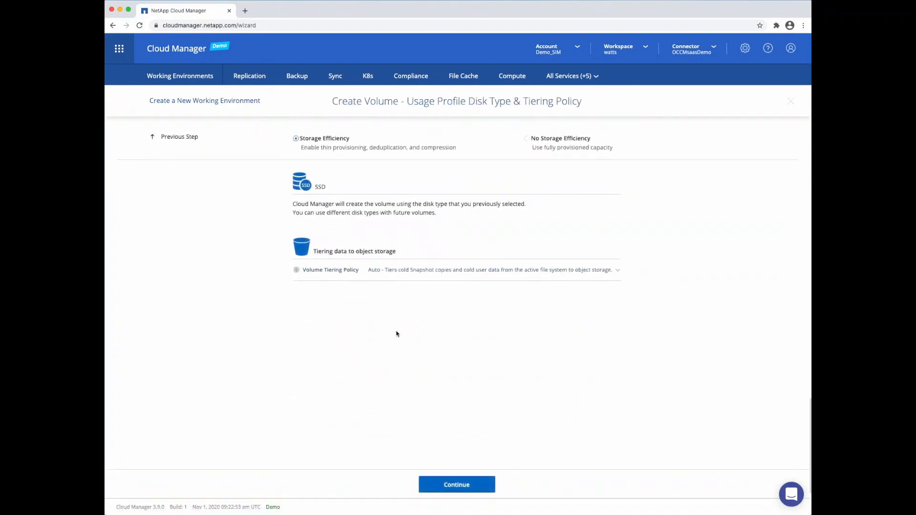
Step: Keep storage efficiency and the Auto tiering policy for the mwgcp volume, acknowledge the GCP resource allocation, and create the environment
left_click(457, 486)
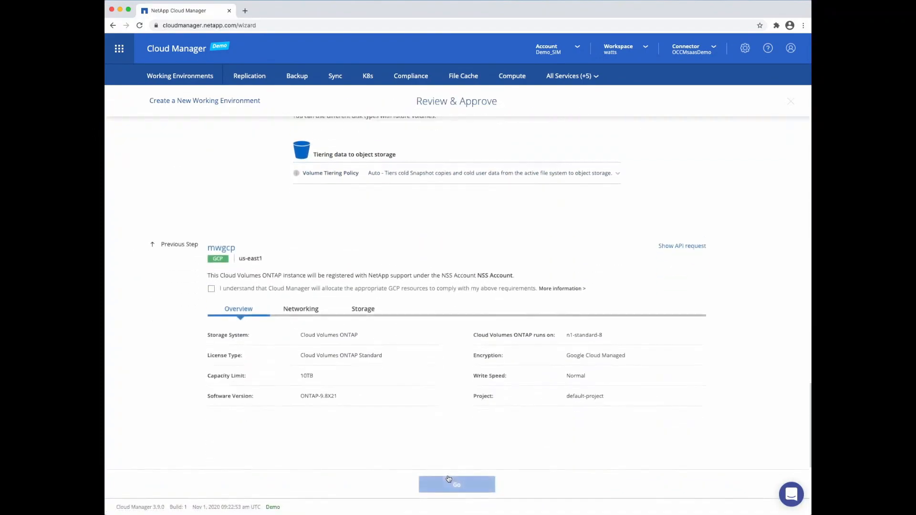
left_click(213, 184)
left_click(456, 485)
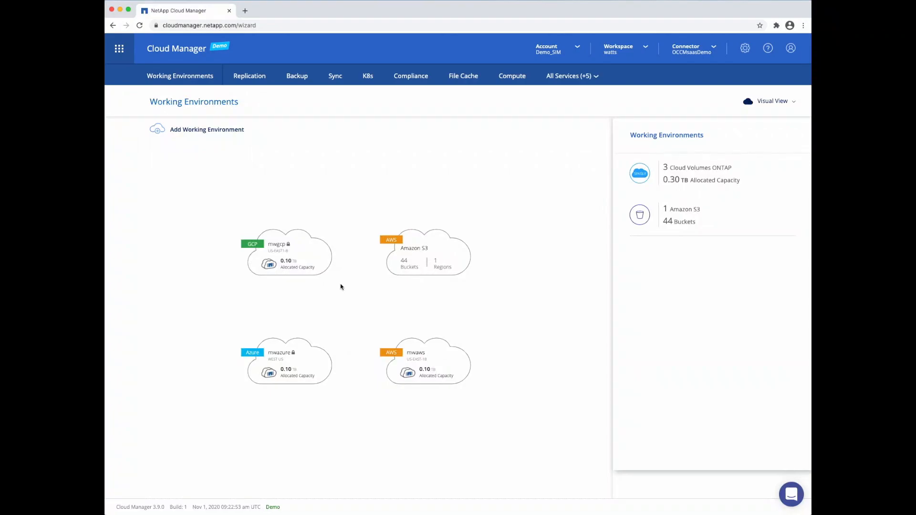
Step: Add the on-premises ONTAP cluster with management IP address 10.68.128.237, user name admin and the cluster password
left_click(214, 130)
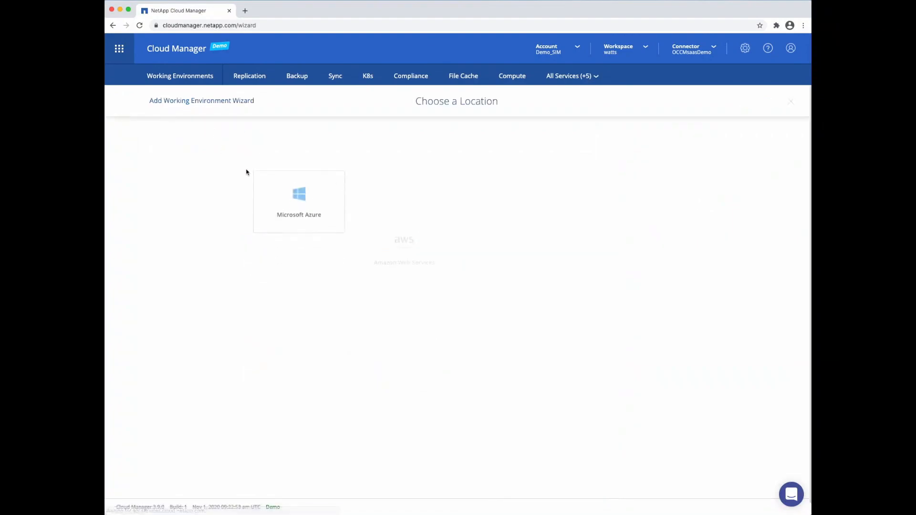
left_click(617, 173)
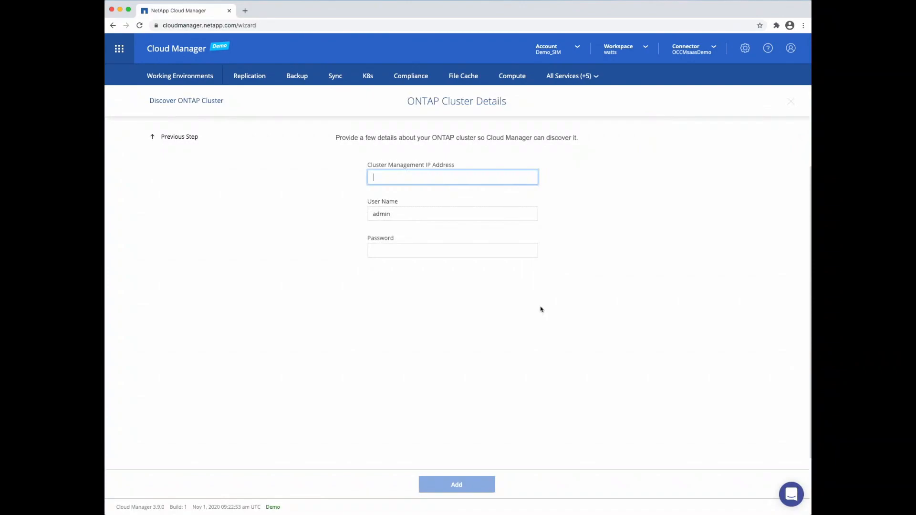
type("10.68.128.237")
left_click(424, 250)
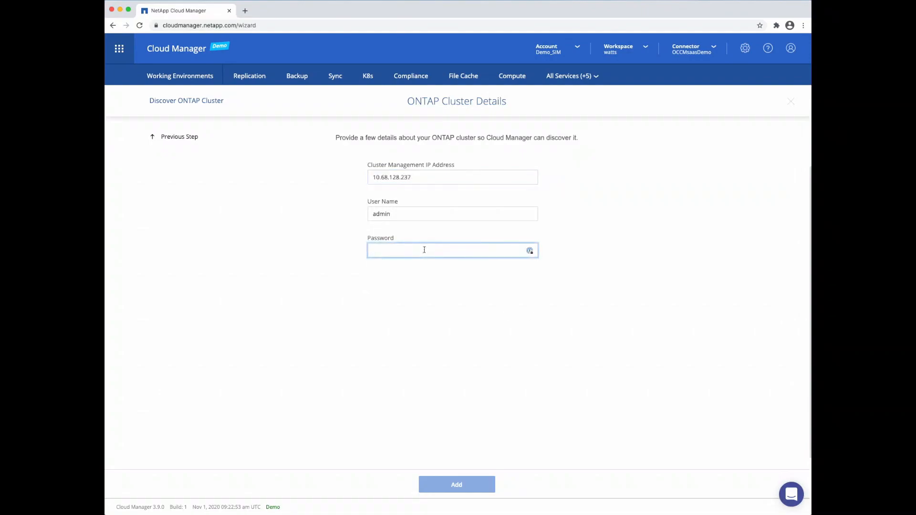
type("•••••••")
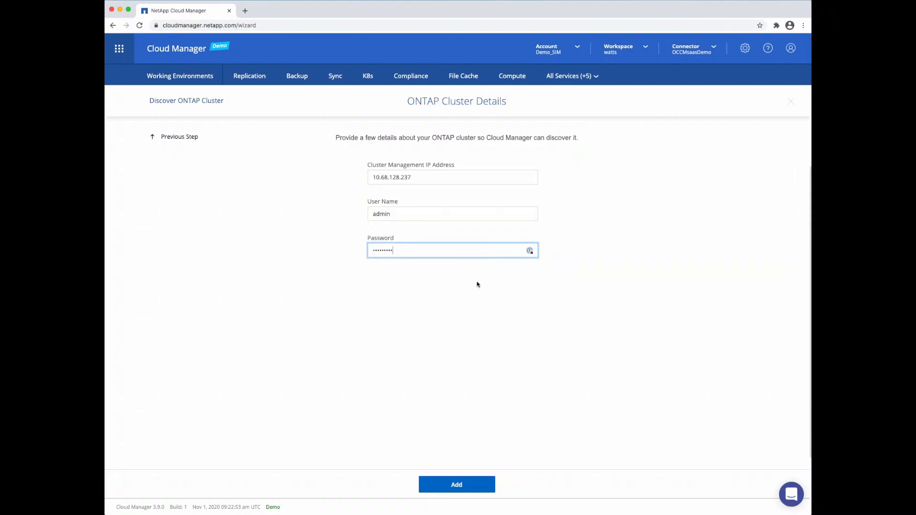
left_click(457, 484)
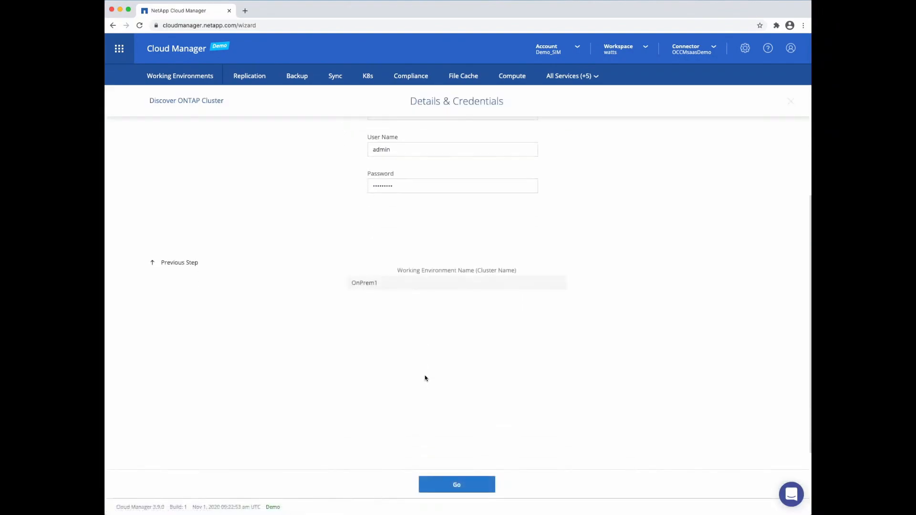
left_click(457, 485)
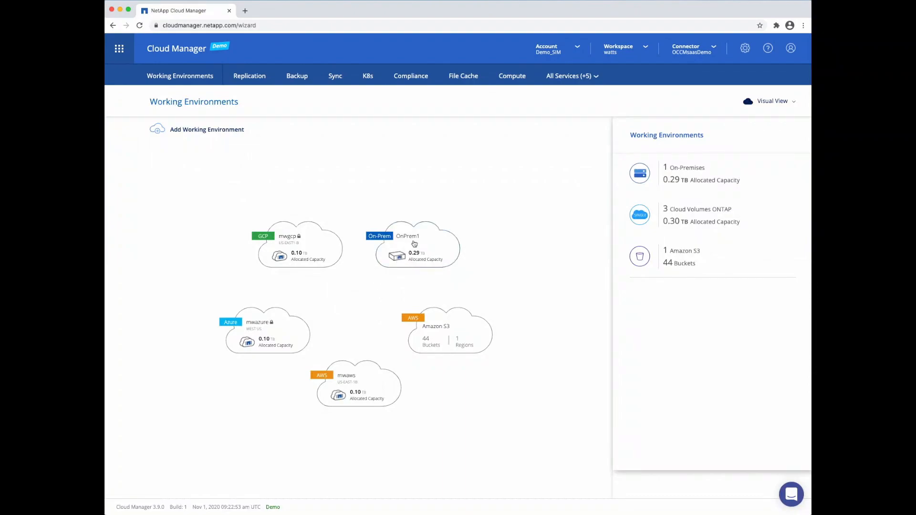
Step: Set up replication from OnPrem1 to mwaws using the intercluster source LIF and vol1 as the source volume
left_click_drag(410, 246, 352, 383)
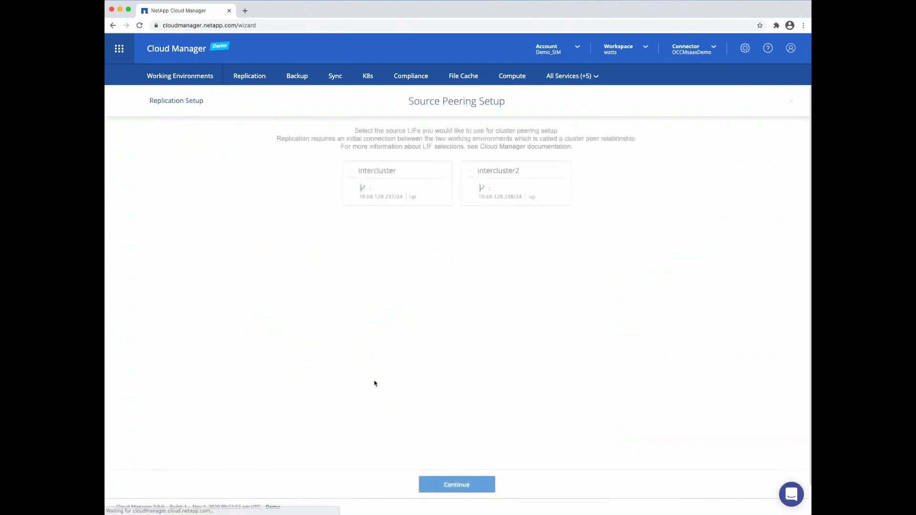
left_click(352, 175)
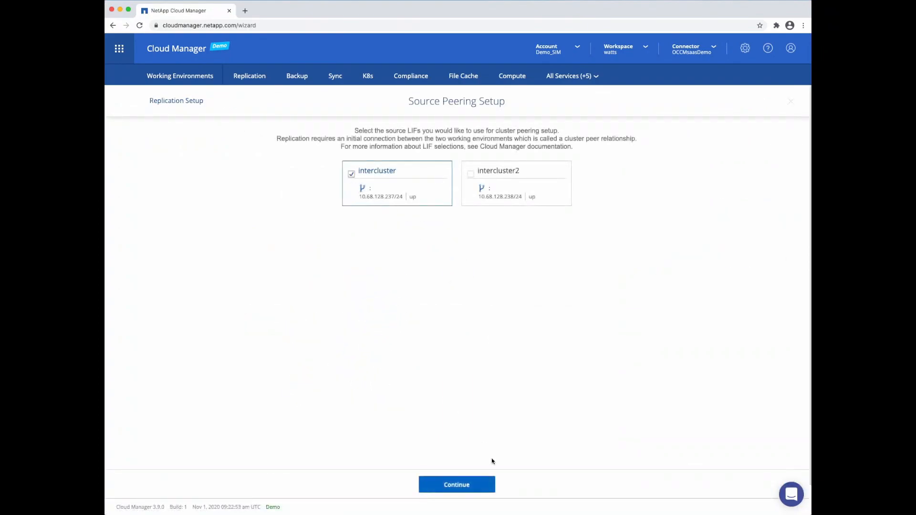
left_click(470, 485)
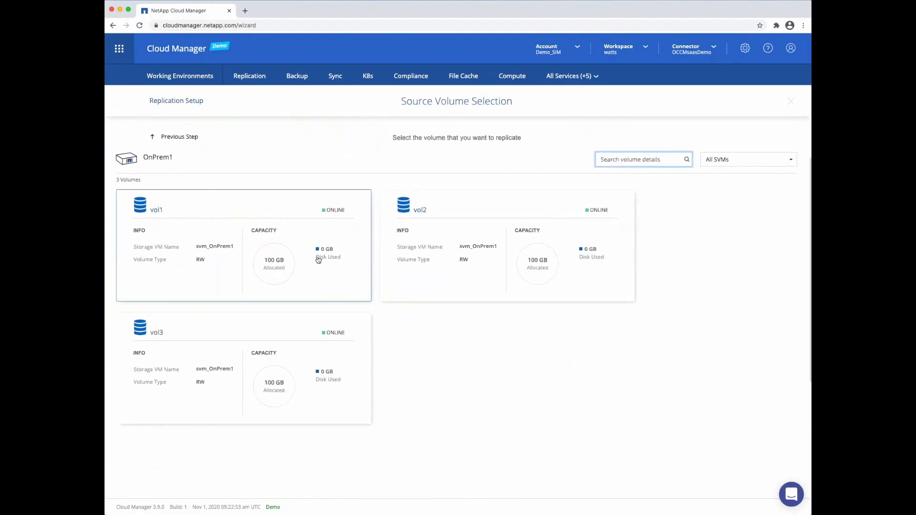
left_click(317, 256)
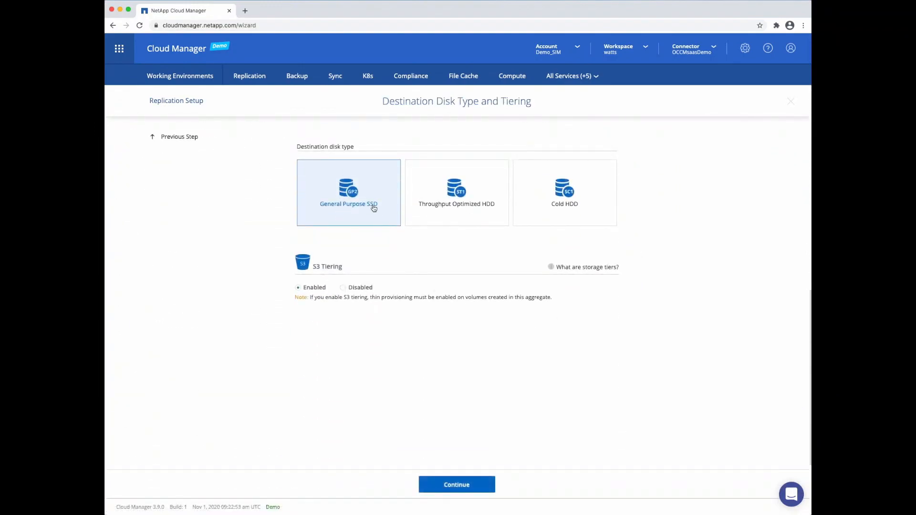
Step: Accept General Purpose SSD with S3 tiering, the proposed destination volume name and automatic aggregate, and a 100 MB/s transfer limit
left_click(456, 485)
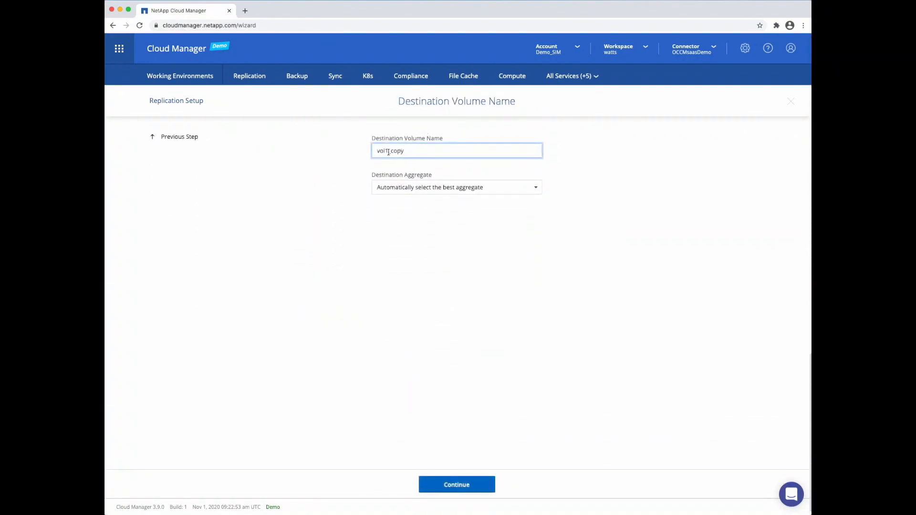
left_click(457, 485)
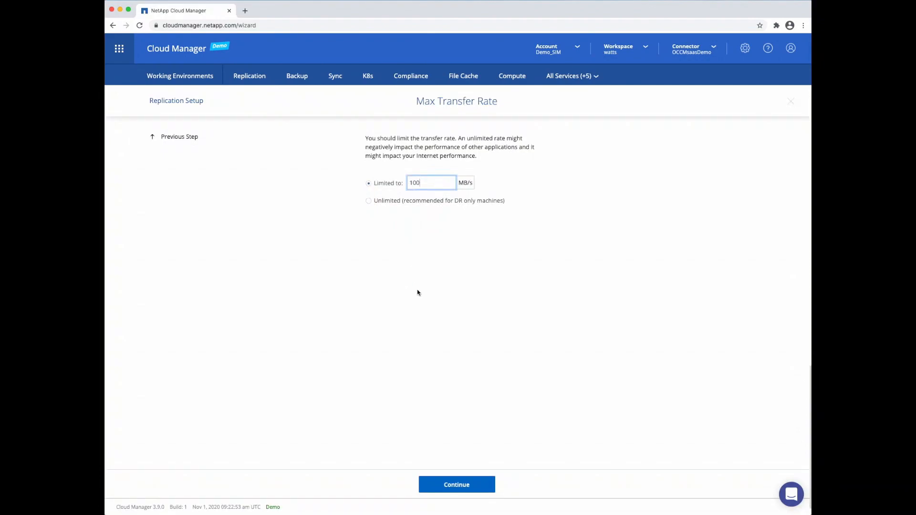
left_click(453, 483)
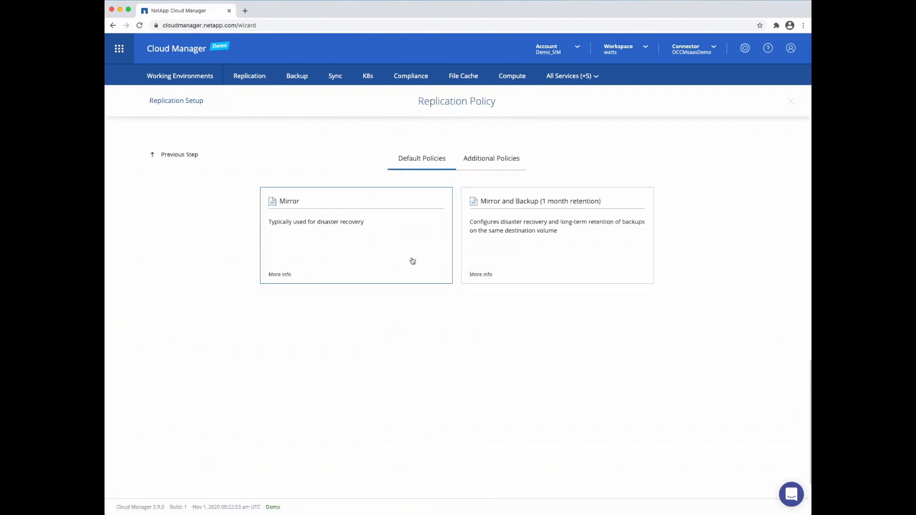
Step: Choose the Mirror policy and 5min schedule for the mwaws replication, acknowledge the AWS resource allocation, and start it
left_click(435, 221)
left_click(348, 206)
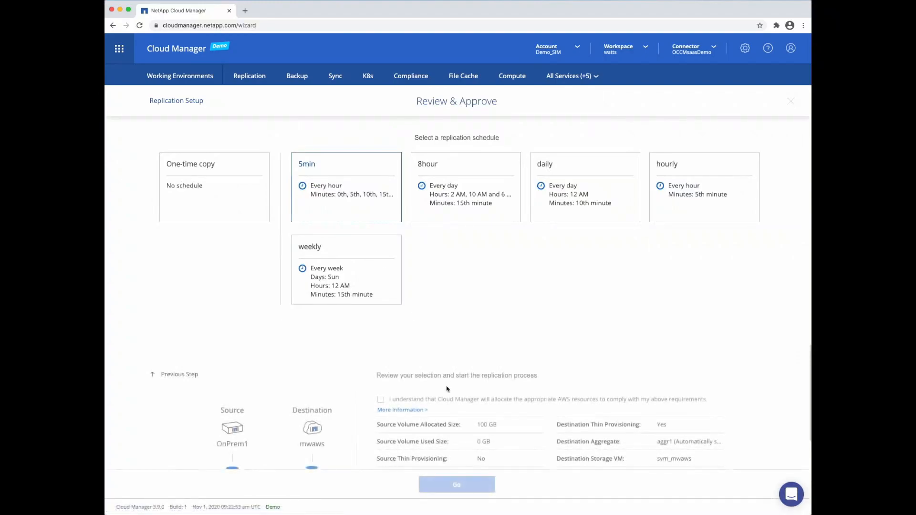
left_click(380, 163)
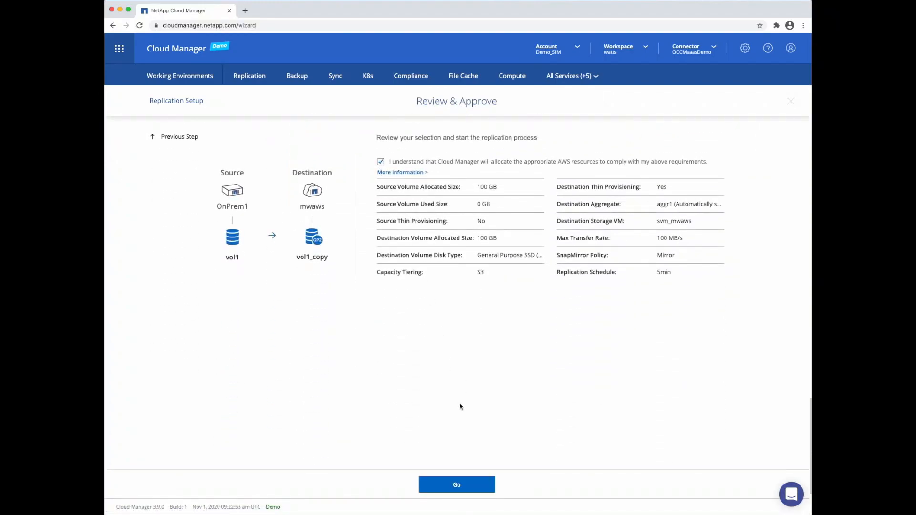
left_click(456, 484)
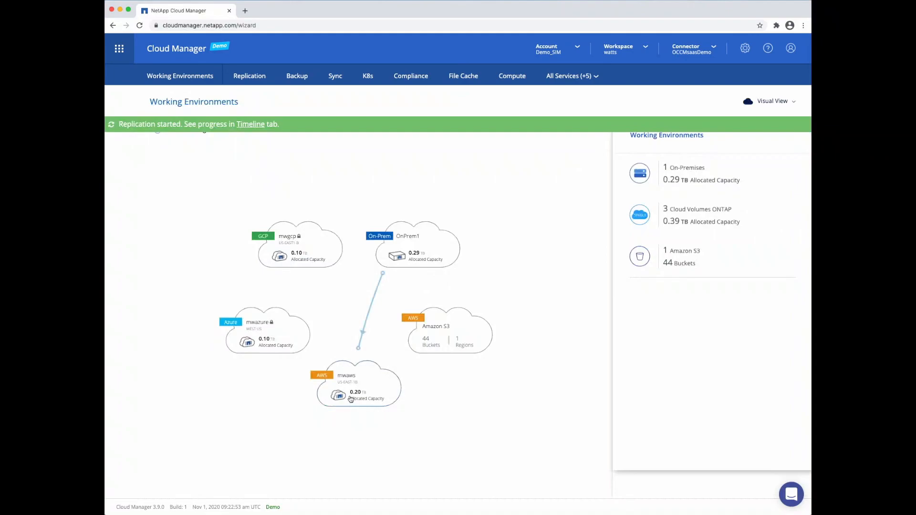
Step: Set up replication from OnPrem1 to mwazure using the intercluster source LIF and vol1 as the source volume
left_click(412, 251)
left_click_drag(339, 284, 263, 334)
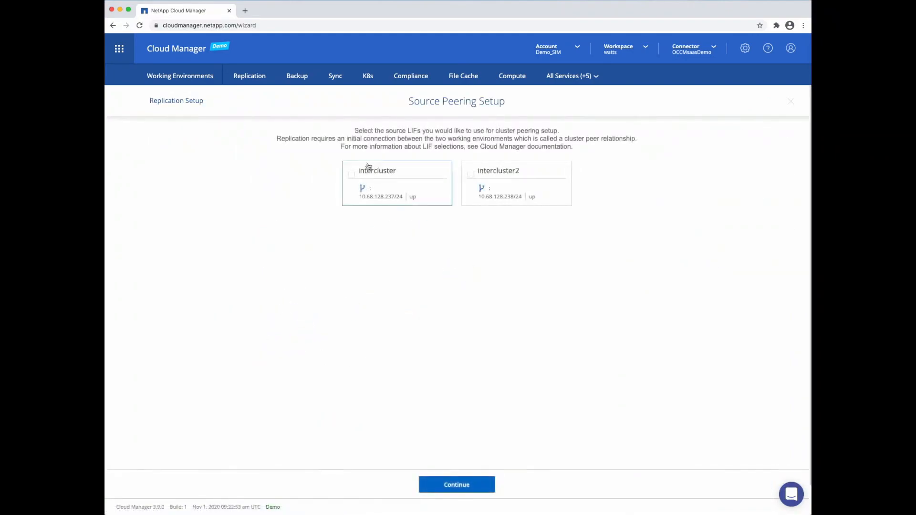
left_click(352, 178)
left_click(453, 486)
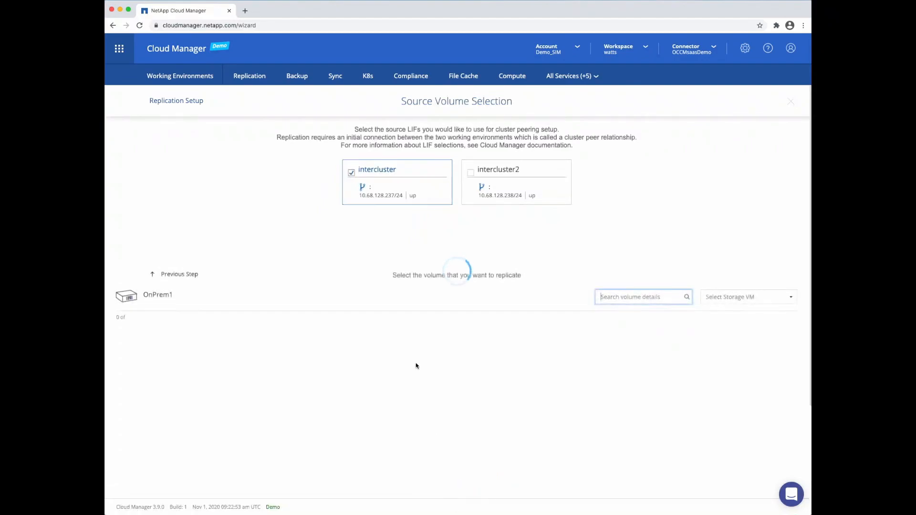
left_click(258, 252)
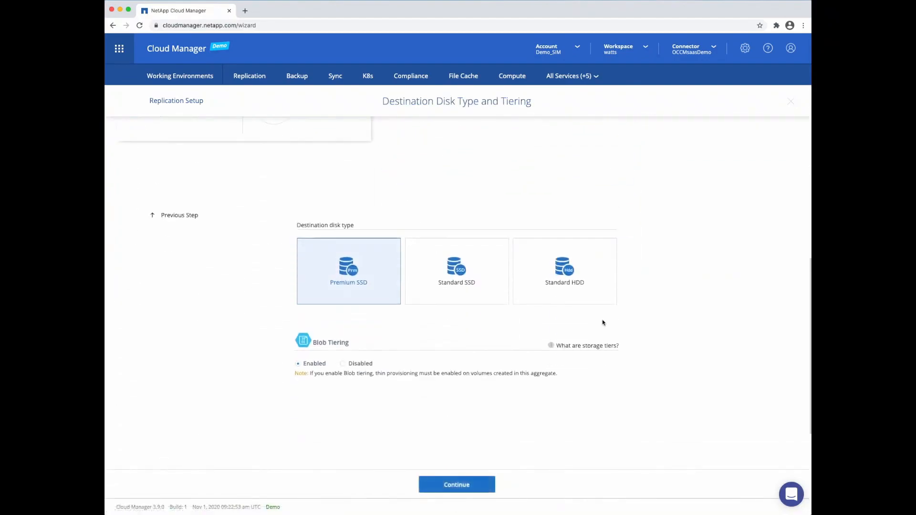
Step: Accept Premium SSD with Blob tiering, destination volume vol1_copy on an automatically selected aggregate, and a 100 MB/s transfer limit
left_click(458, 485)
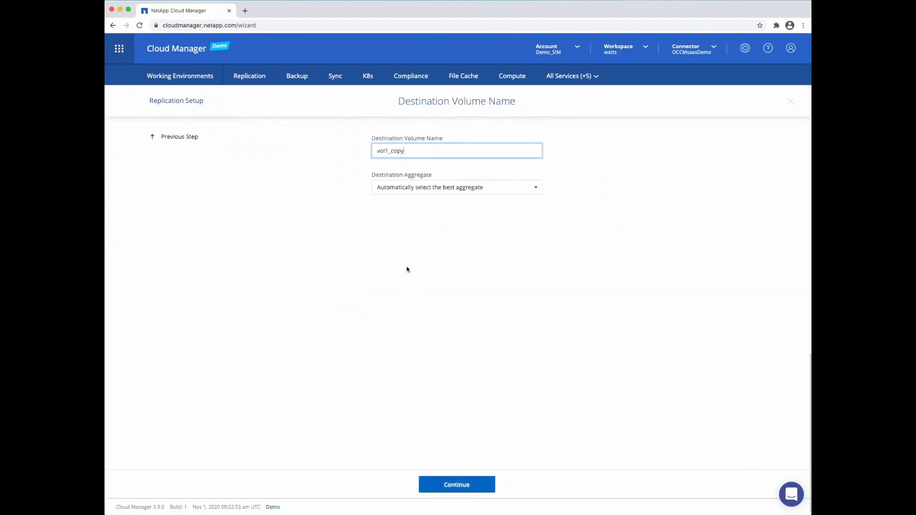
left_click(456, 484)
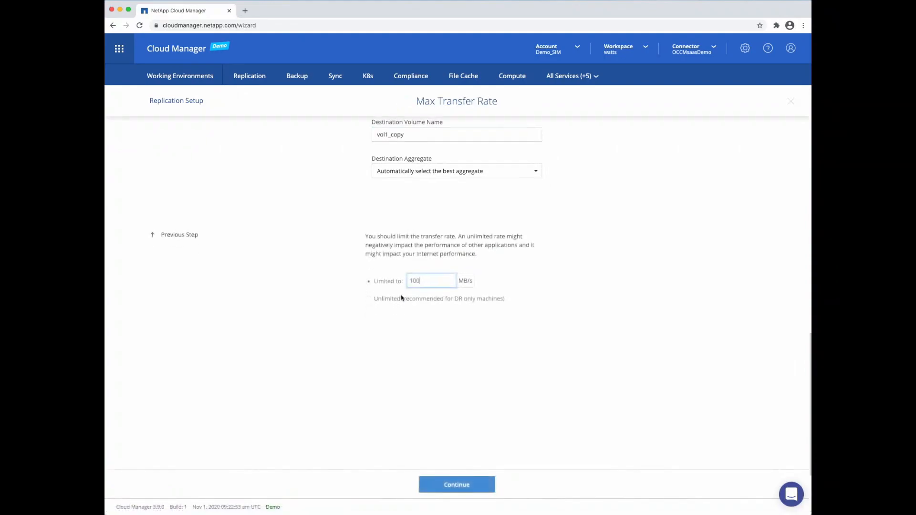
left_click(461, 485)
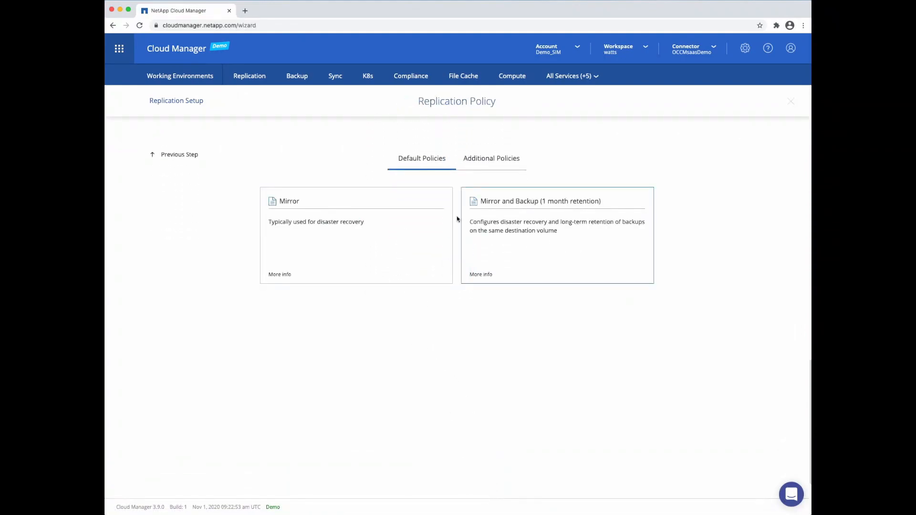
Step: Choose the Mirror policy and 5min schedule for the mwazure replication, acknowledge the Azure resource allocation, and start it
left_click(342, 233)
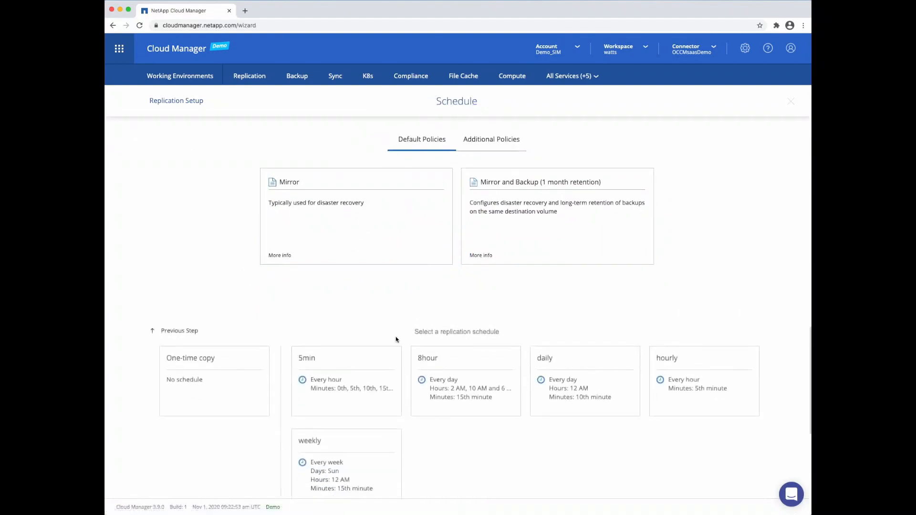
left_click(368, 210)
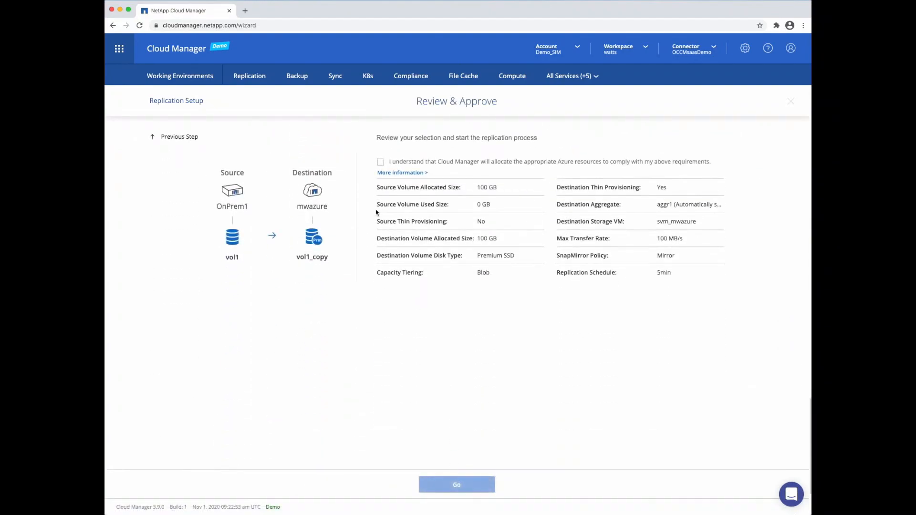
left_click(381, 162)
left_click(468, 485)
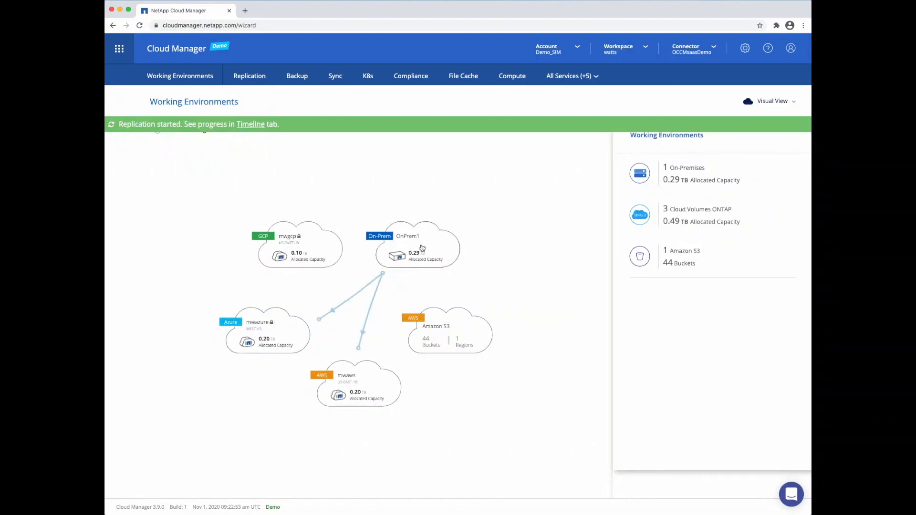
Step: Set up replication from OnPrem1 to mwgcp using the intercluster source LIF and vol1 as the source volume
left_click_drag(418, 243, 309, 247)
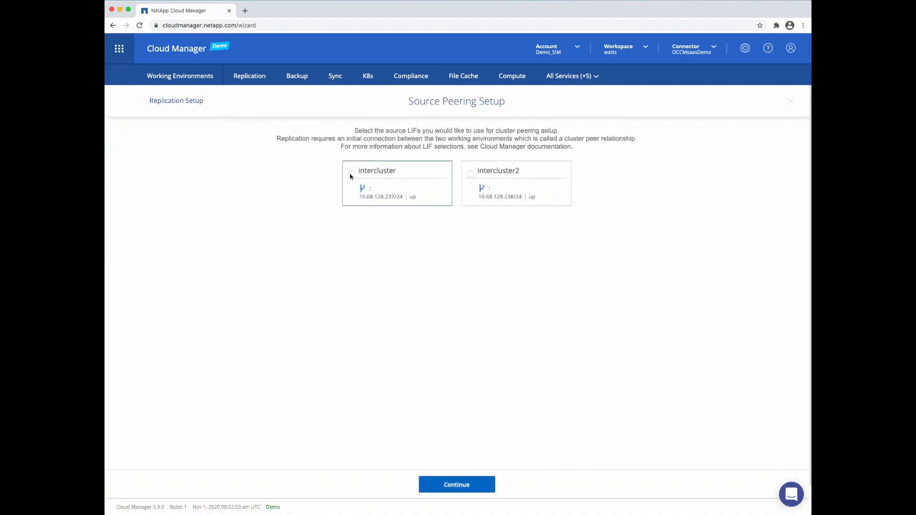
left_click(456, 484)
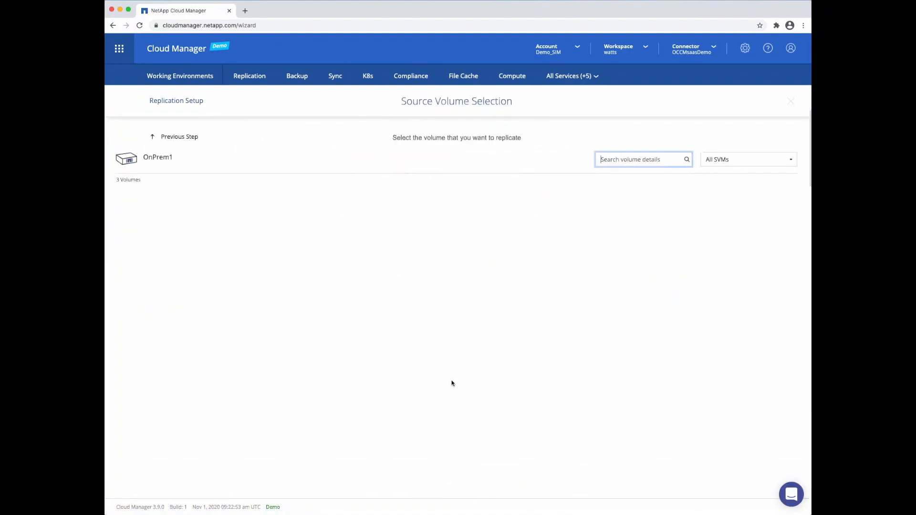
left_click(323, 251)
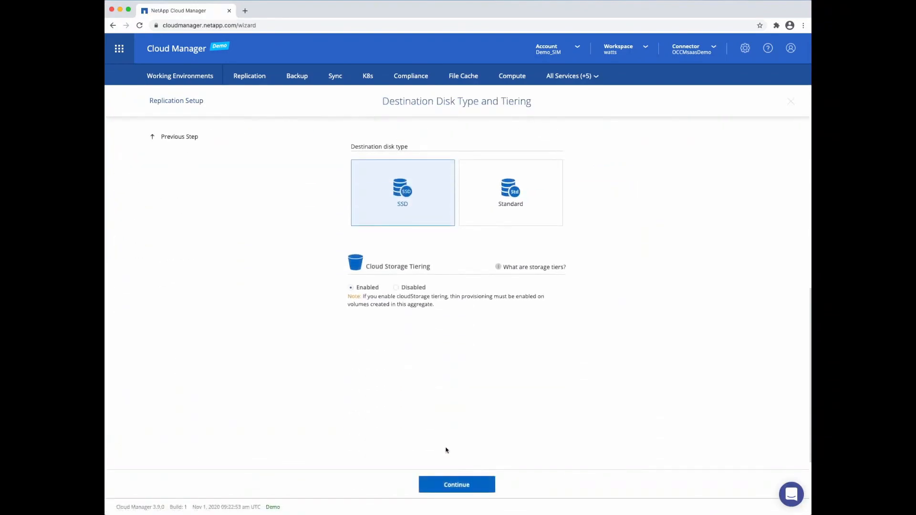
Step: Accept SSD with Cloud Storage tiering, destination volume vol1_copy on an automatically selected aggregate, and a 100 MB/s transfer limit
left_click(461, 484)
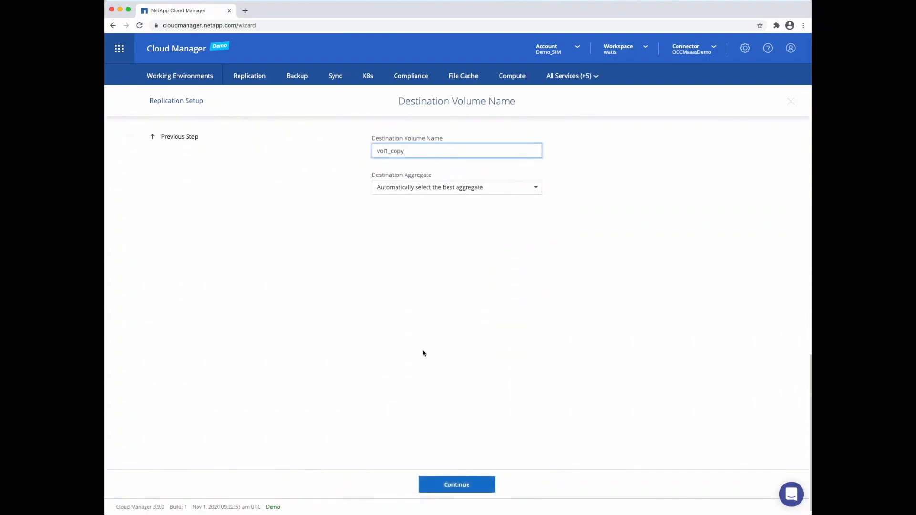
left_click(442, 485)
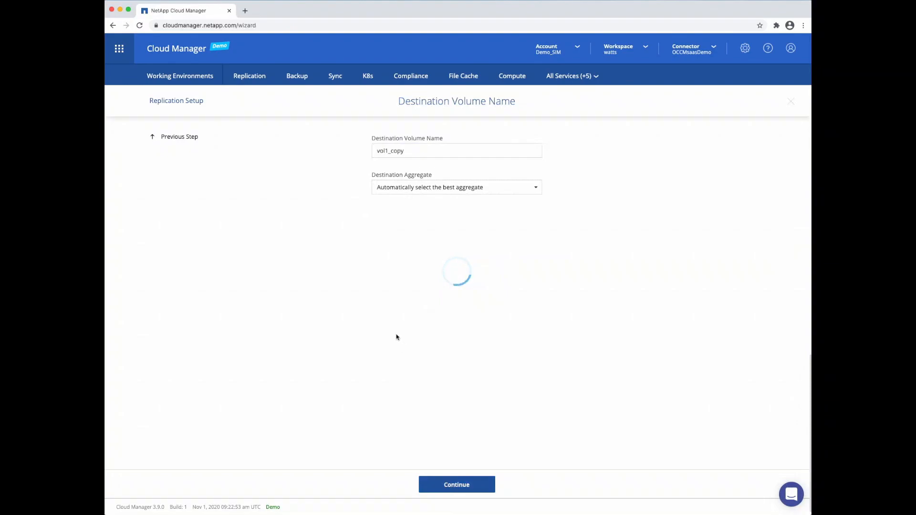
left_click(467, 485)
Step: Choose the Mirror policy and 5min schedule for the mwgcp replication, acknowledge the GCP resource allocation, and start it
left_click(381, 231)
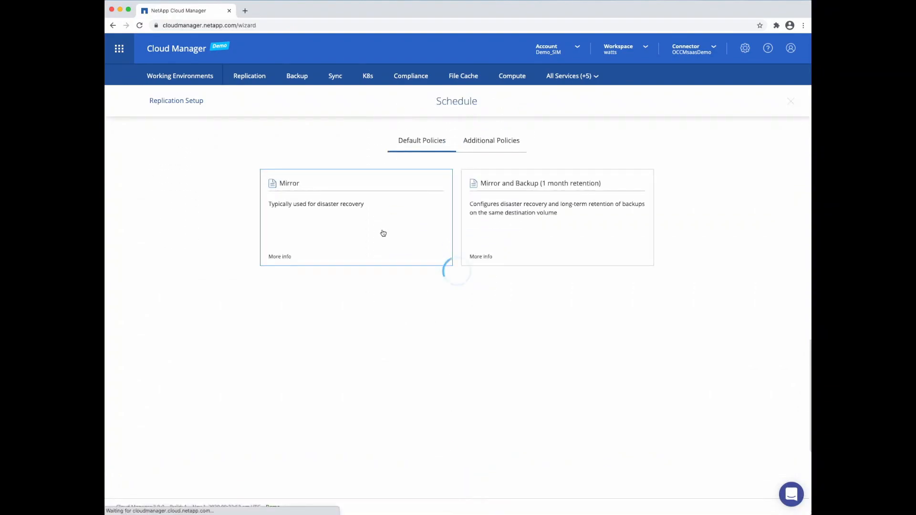
left_click(355, 197)
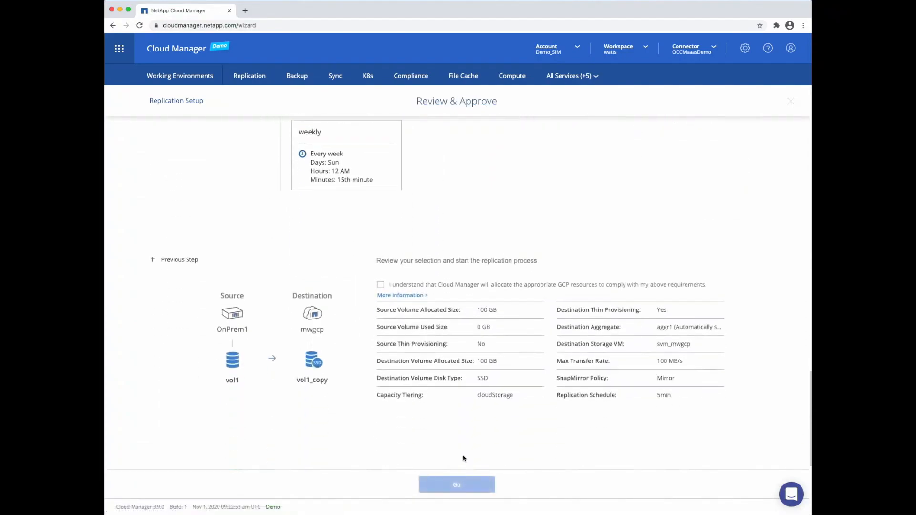
left_click(380, 162)
left_click(458, 485)
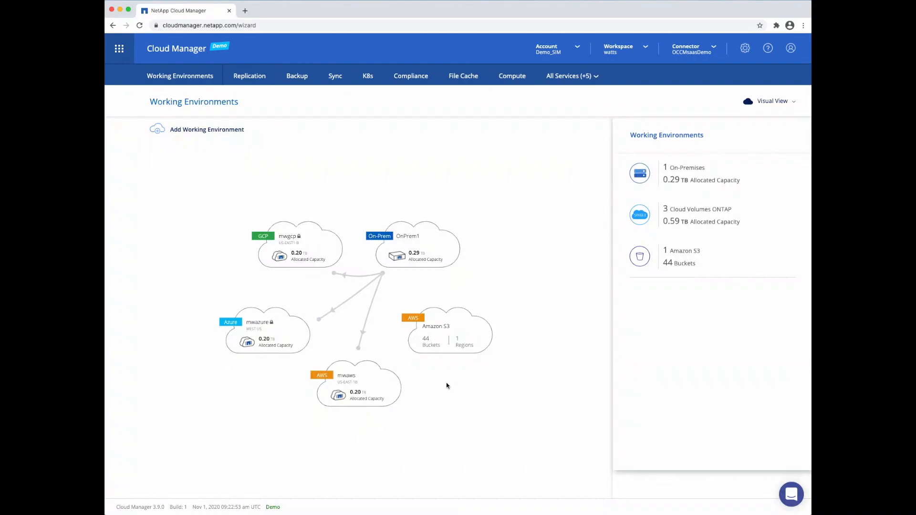
Step: Examine the services offered for the mwaws, mwazure and mwgcp working environments one after another
left_click(353, 384)
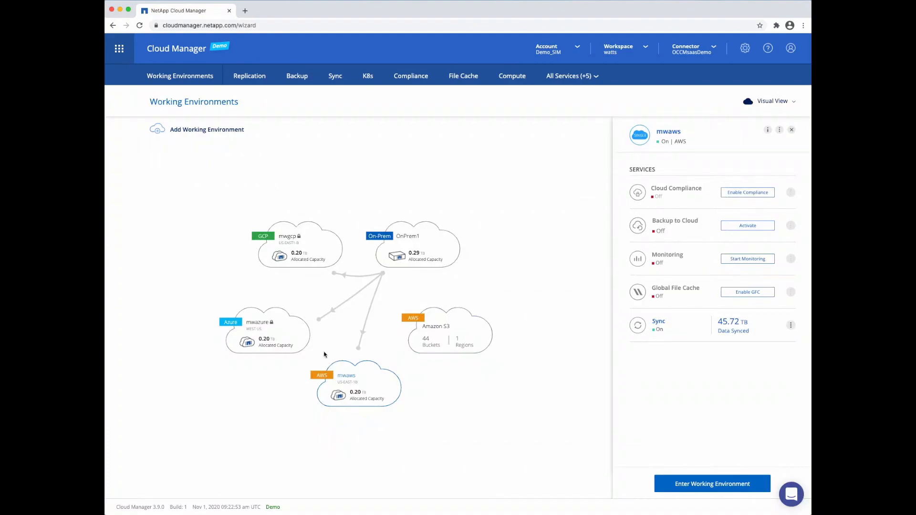
left_click(282, 340)
left_click(310, 250)
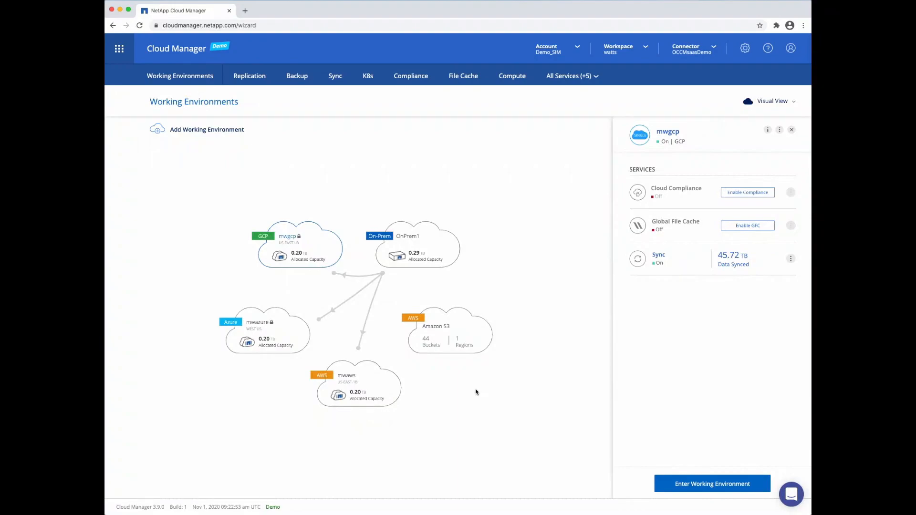
Step: Search Cloud Compliance for a data subject by full name and inspect the details of the first file in the investigation results
left_click(411, 76)
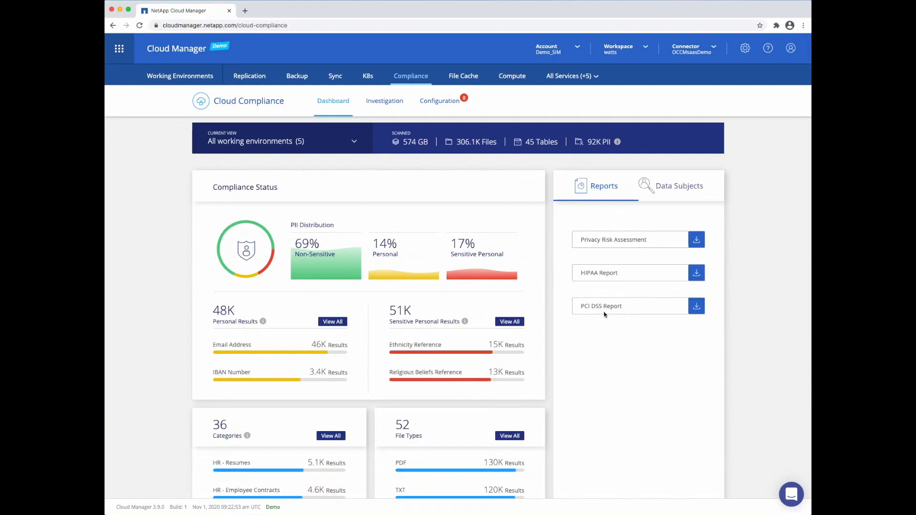
left_click(662, 185)
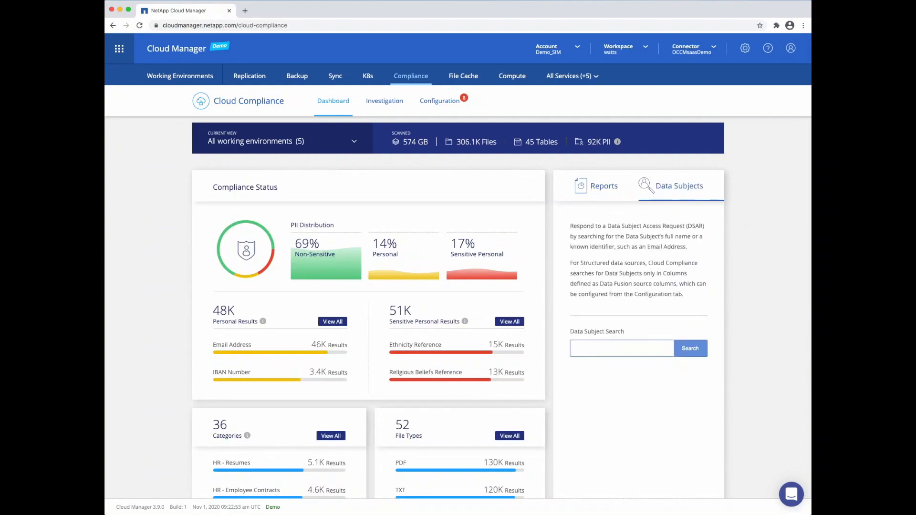
type("John Doe")
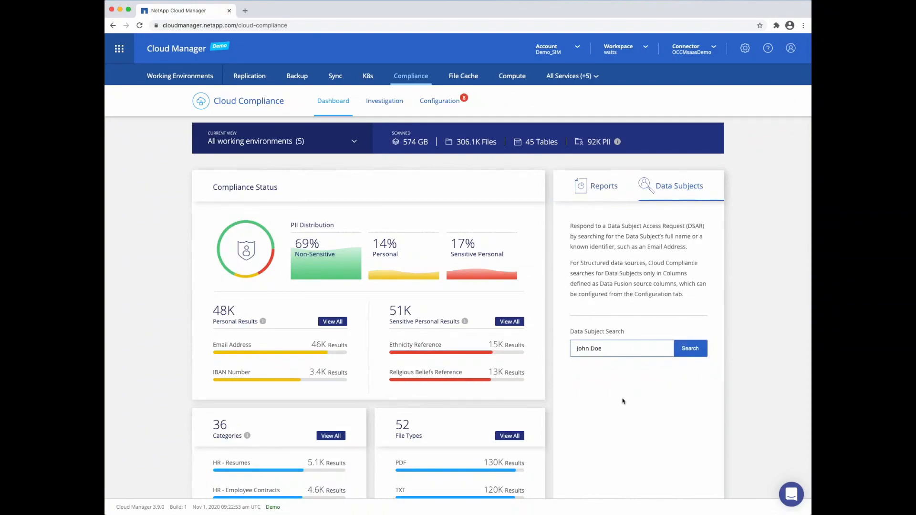
left_click(692, 352)
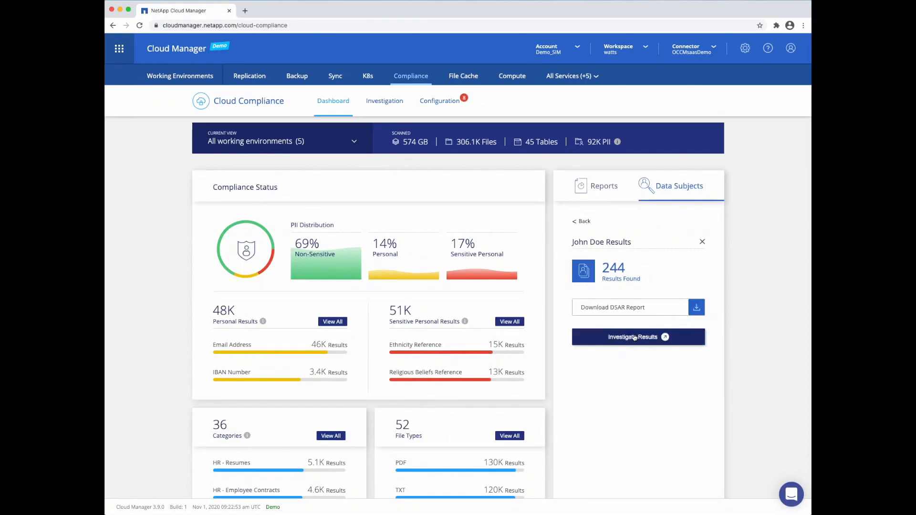
left_click(635, 338)
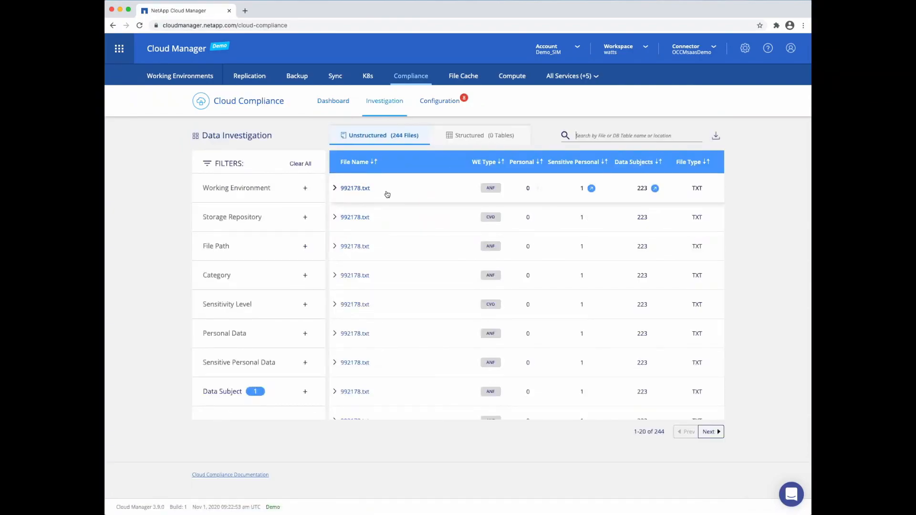
left_click(363, 190)
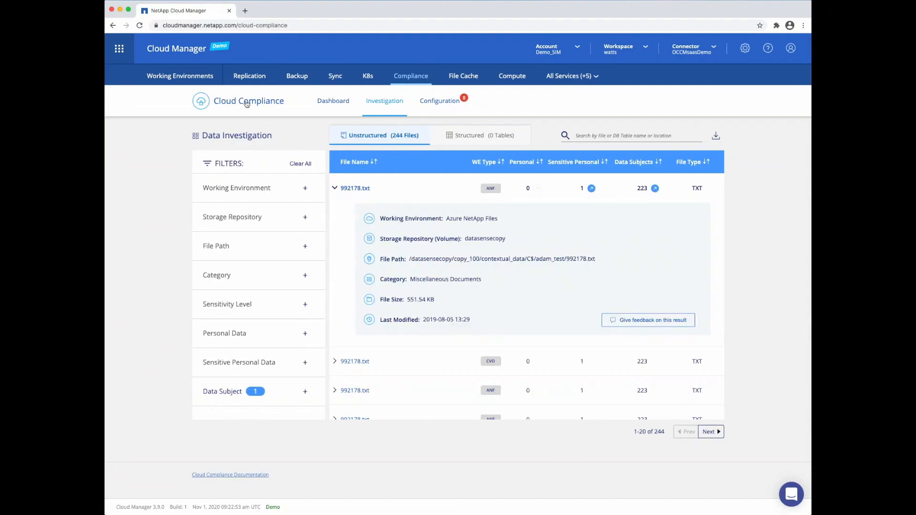
Step: View the volumes and management options of the OnPrem1 working environment, and return to the working environments overview
left_click(200, 77)
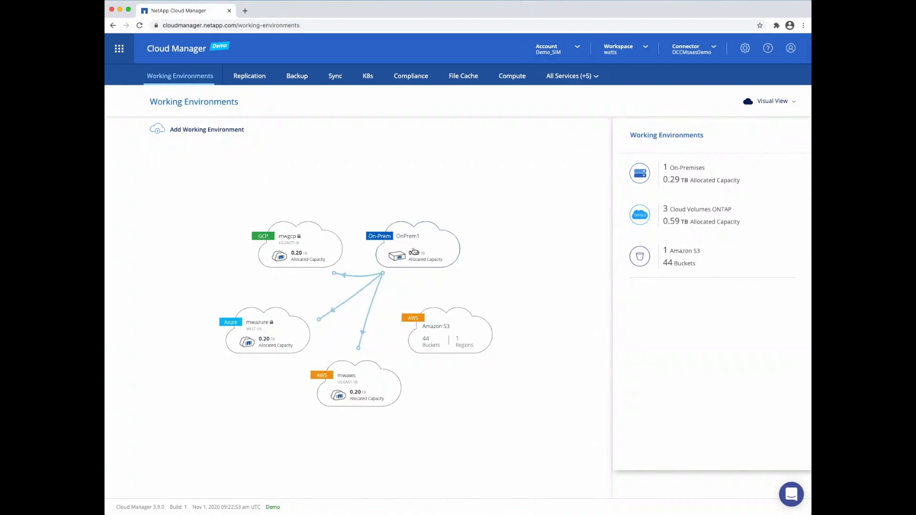
left_click(413, 251)
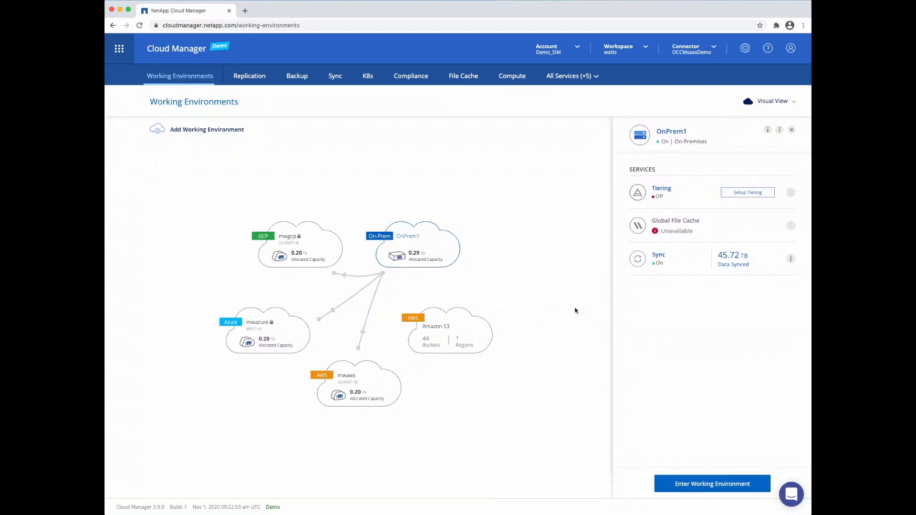
left_click(715, 489)
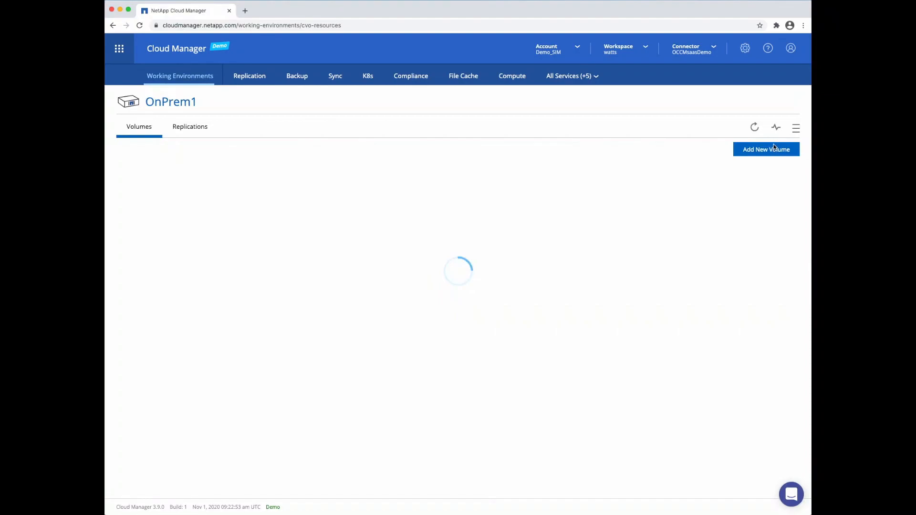
left_click(796, 128)
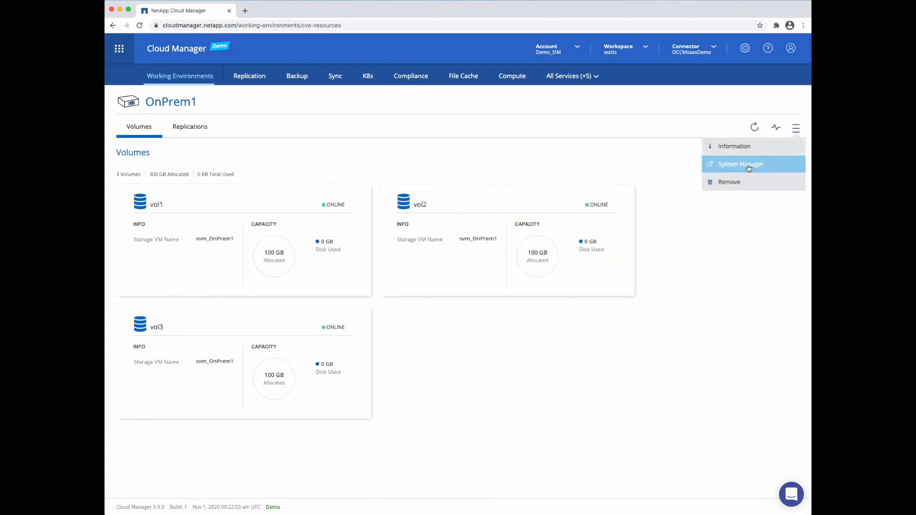
left_click(193, 78)
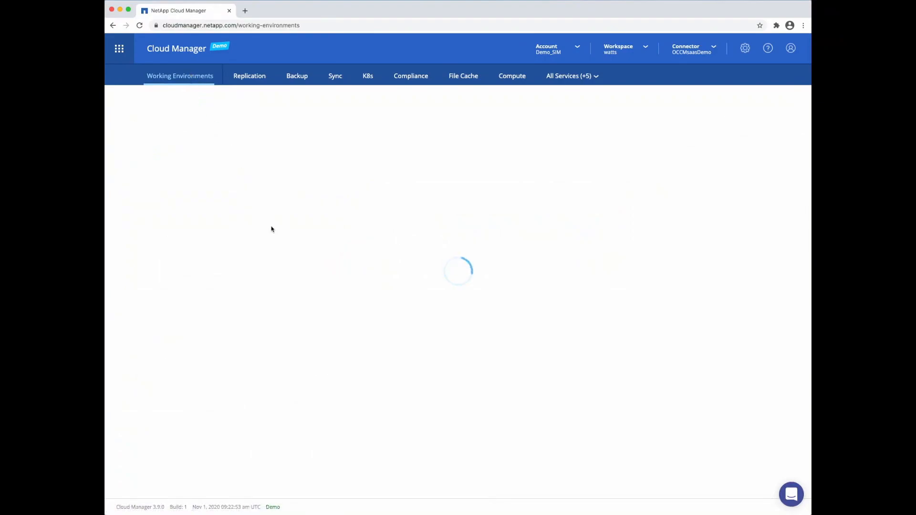